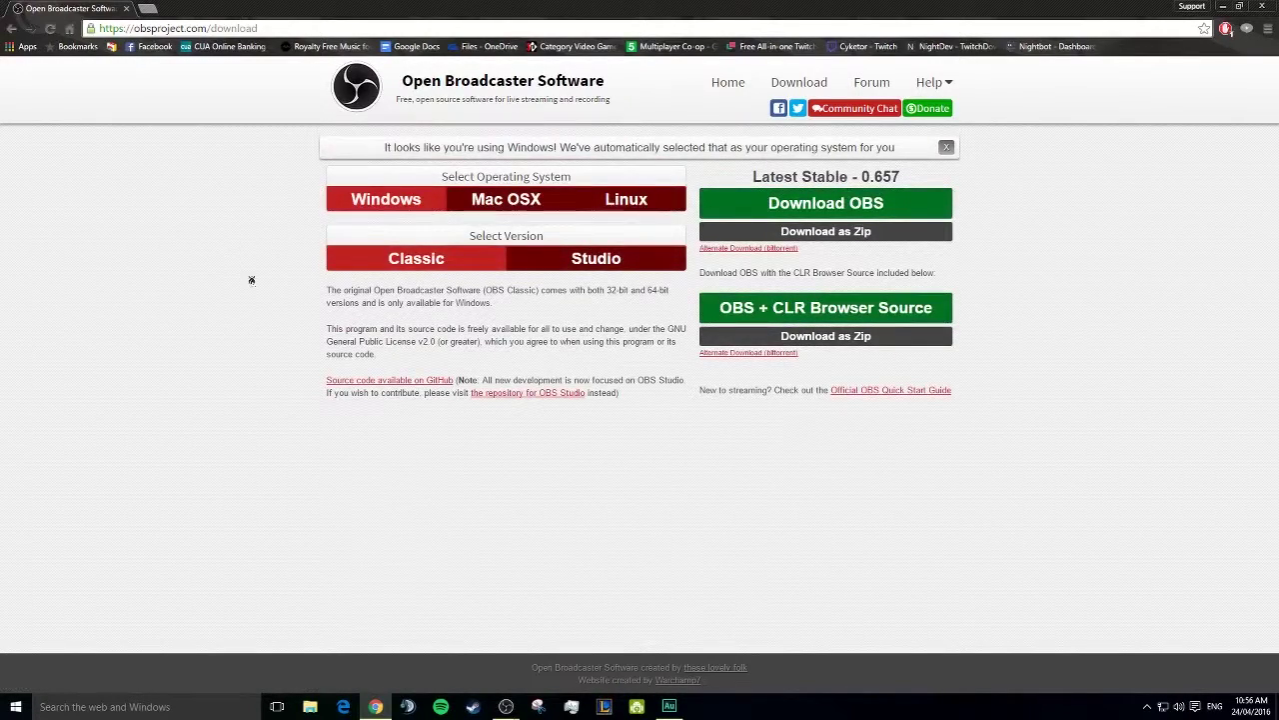
Step: Choose the Studio version of OBS for Windows and download the OBS + Browser Source package
click(591, 263)
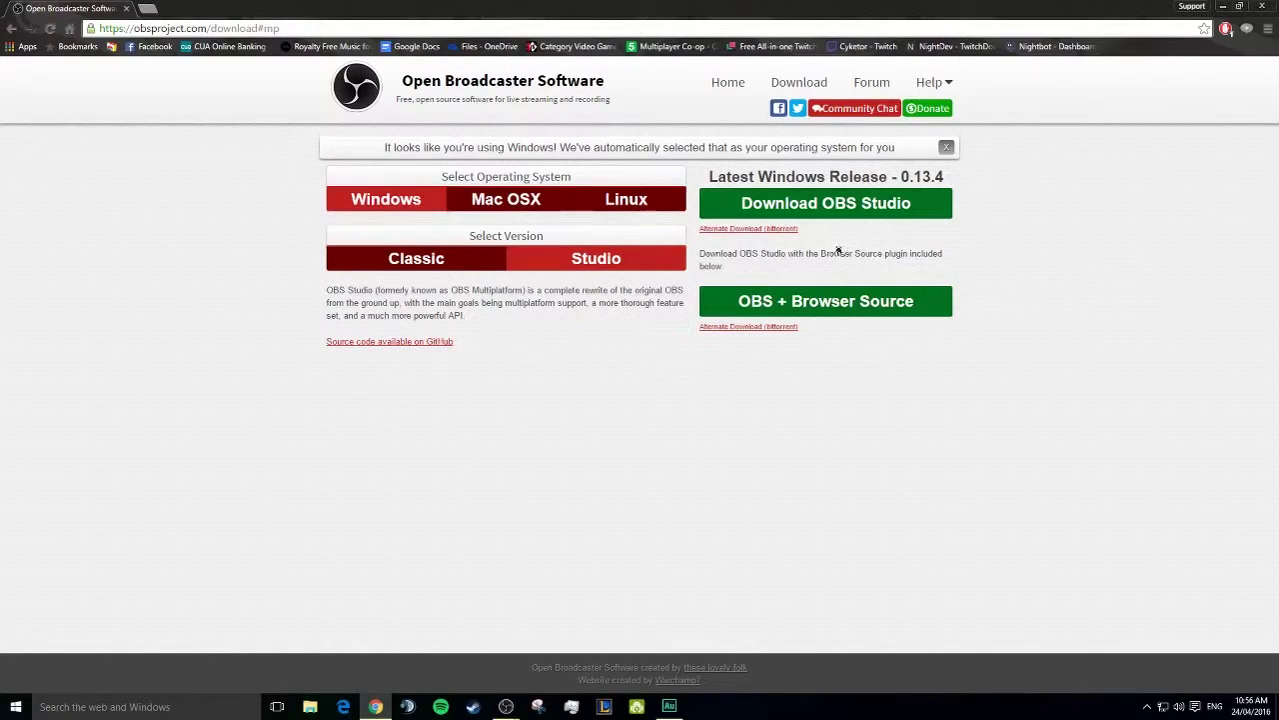
click(816, 306)
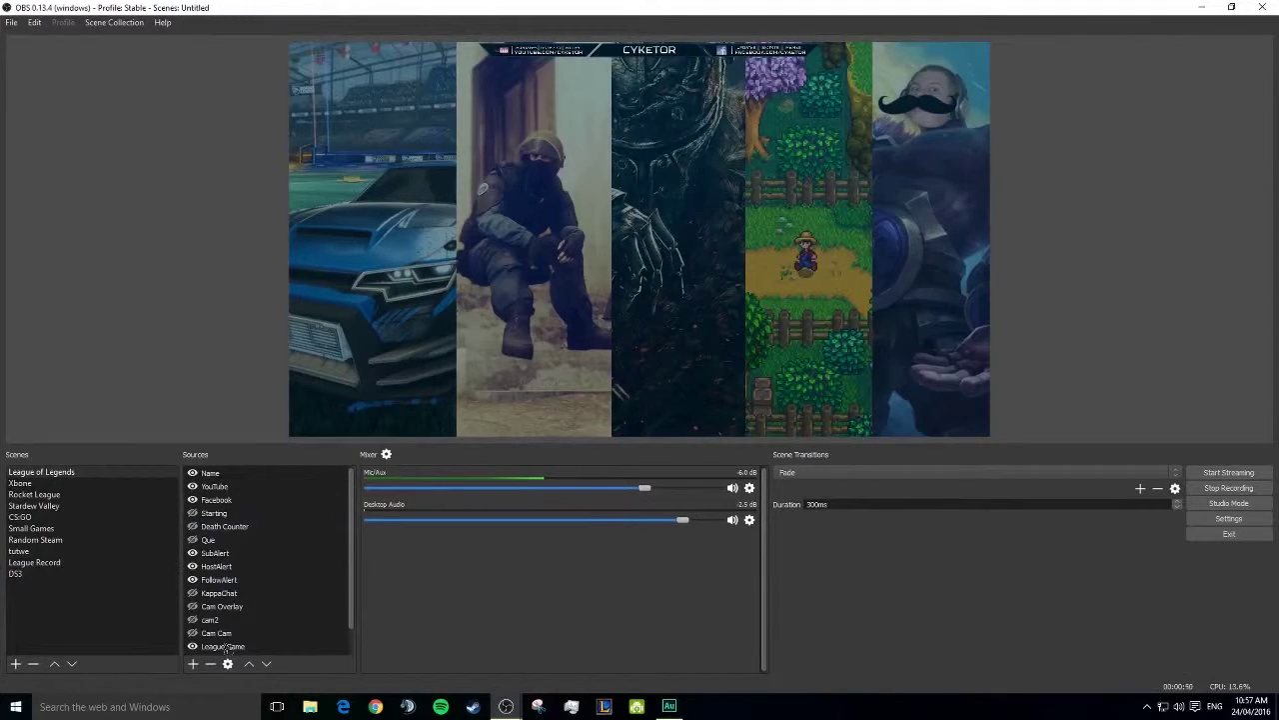
Step: Add a new scene named New Game
click(16, 665)
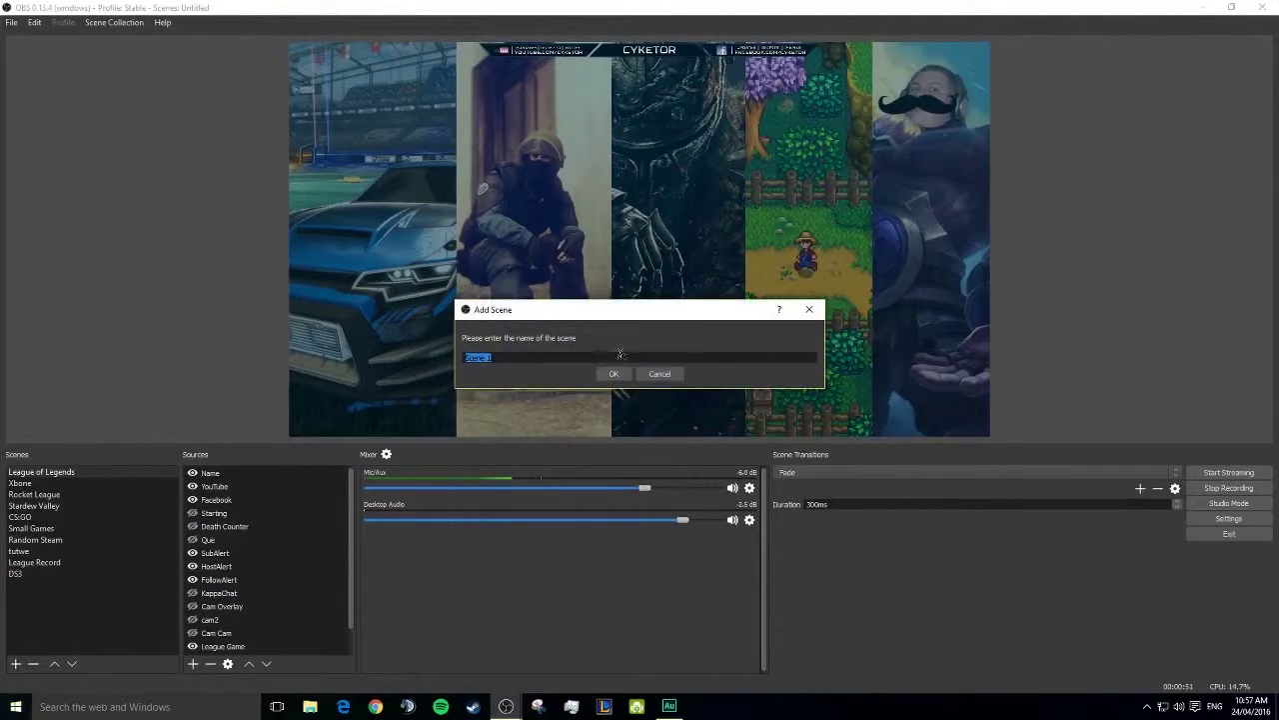
text(New G)
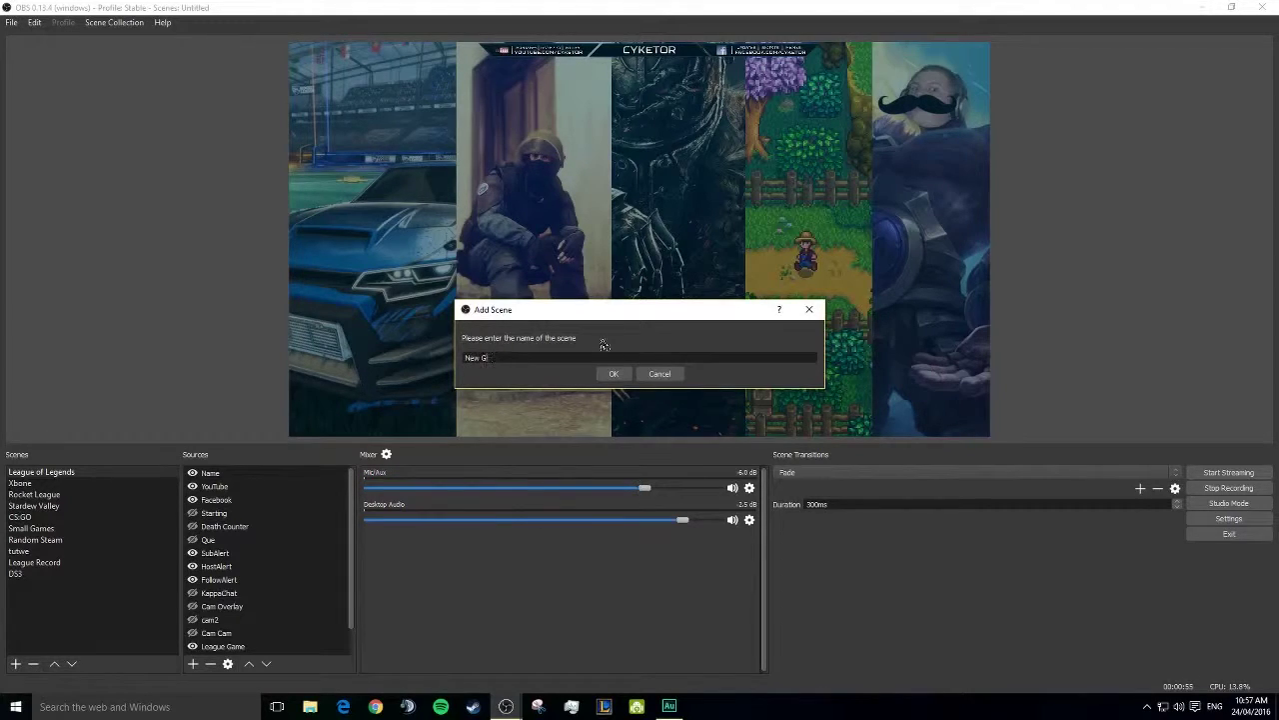
text(mme)
key(Return)
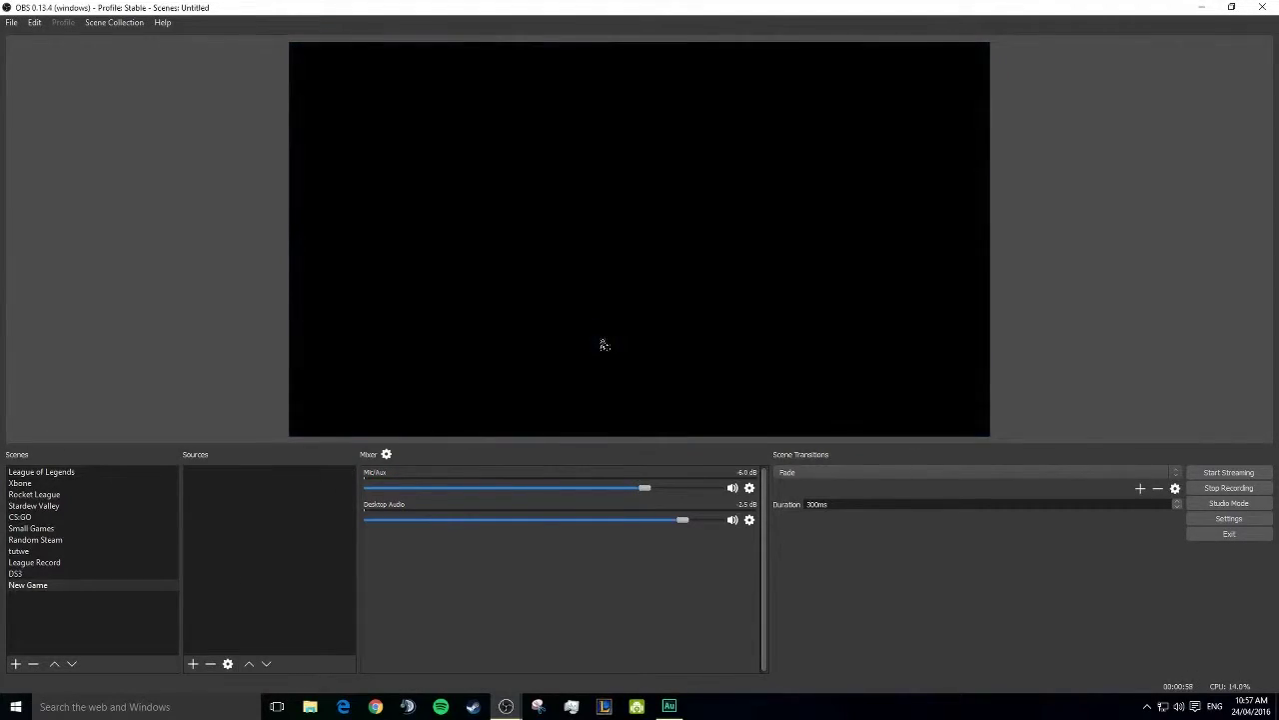
Step: Add the picture 01861_dreamstream_2560x1440 from Pictures as a new image source and roughly centre it horizontally on the canvas
click(195, 664)
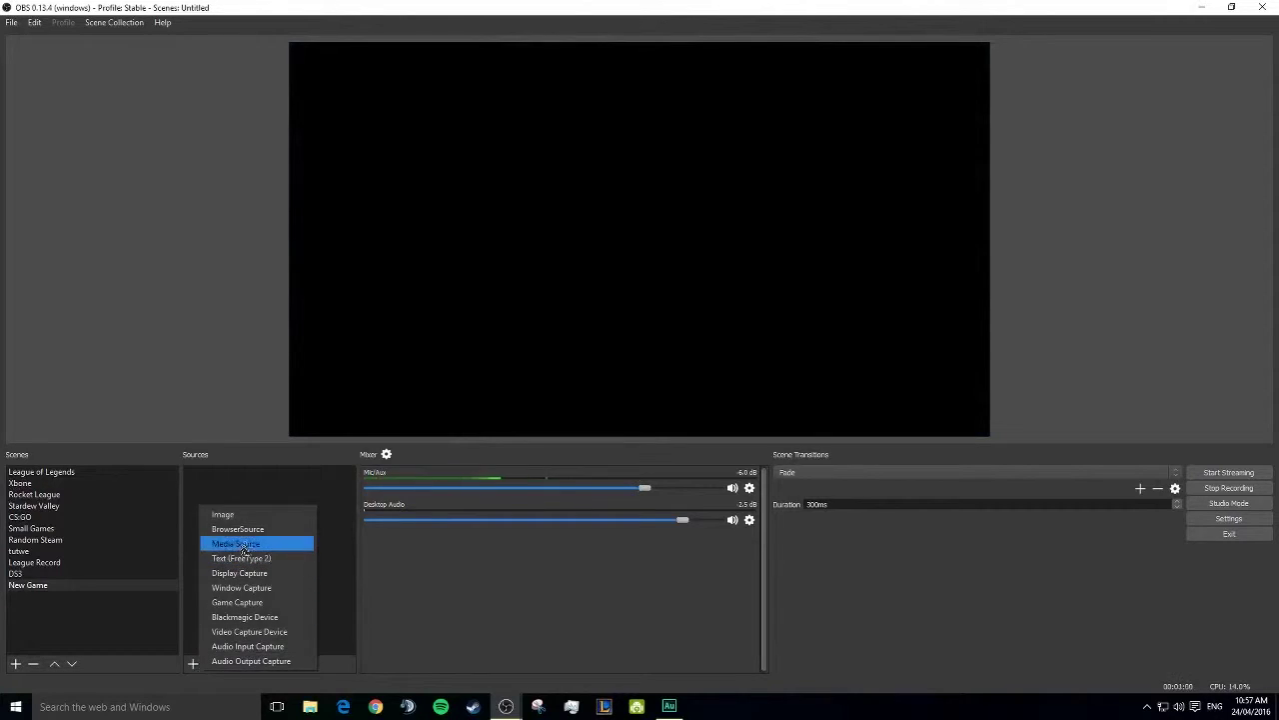
click(225, 513)
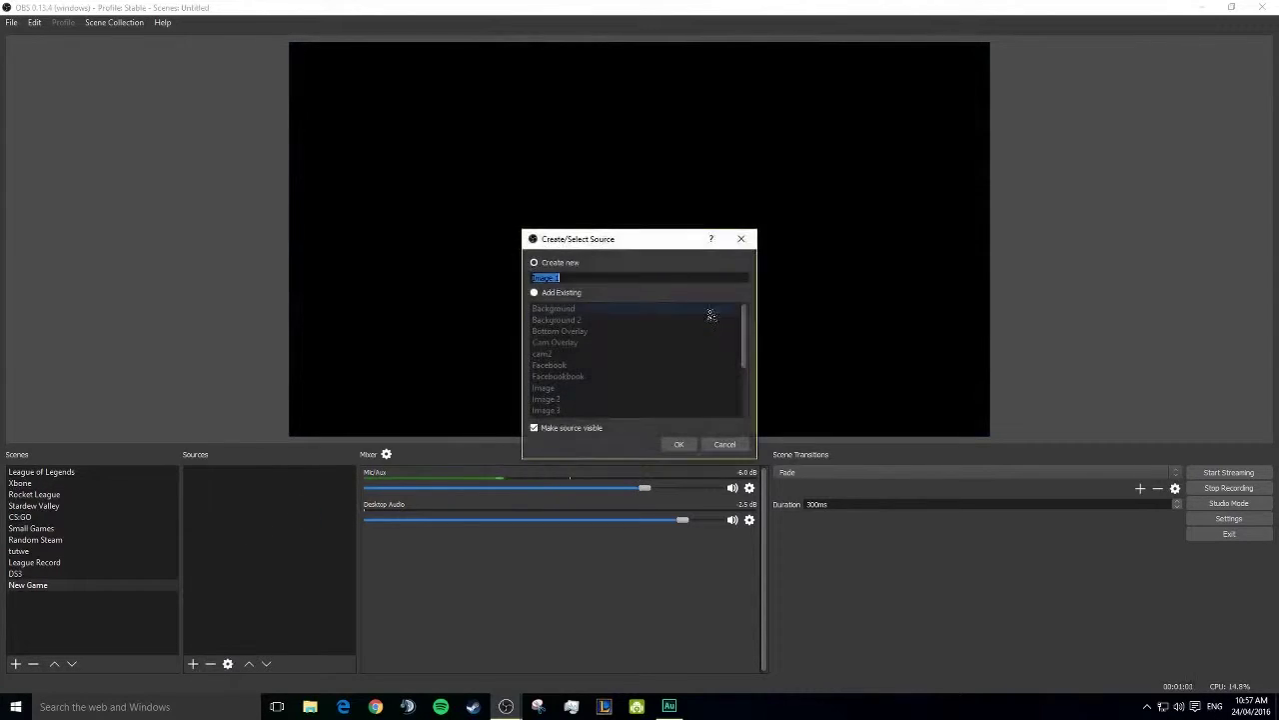
click(679, 444)
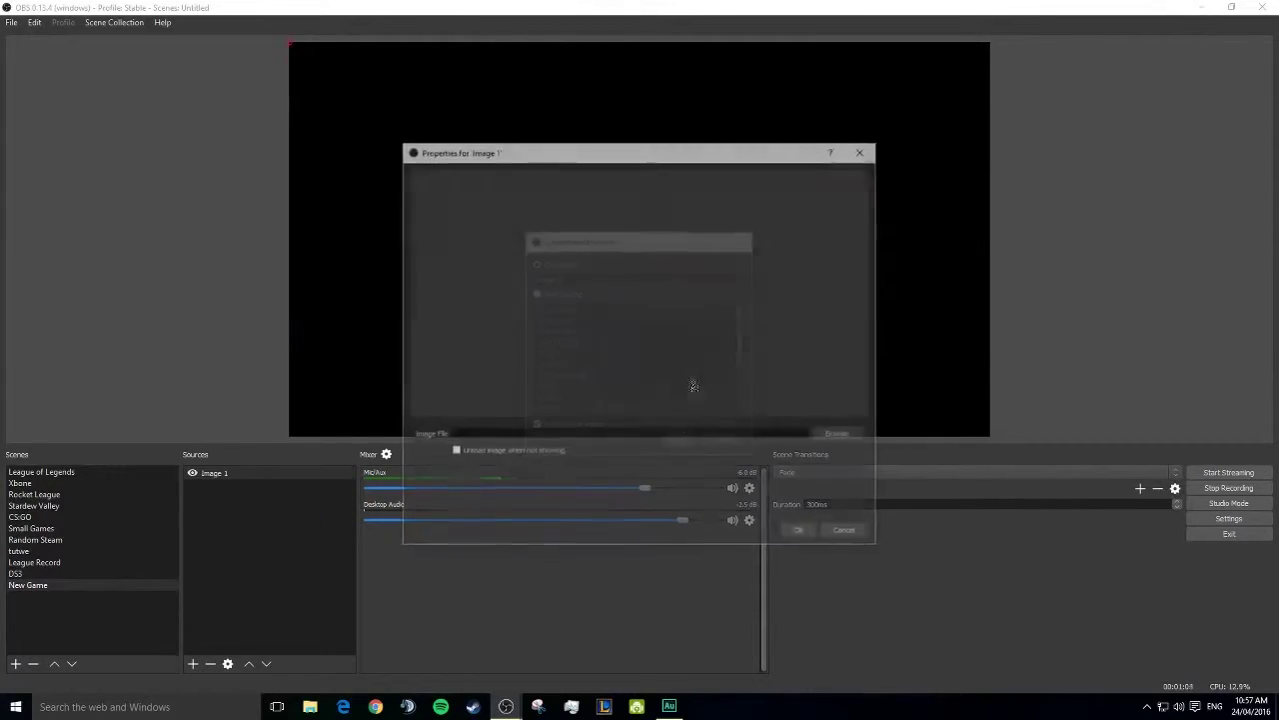
click(840, 436)
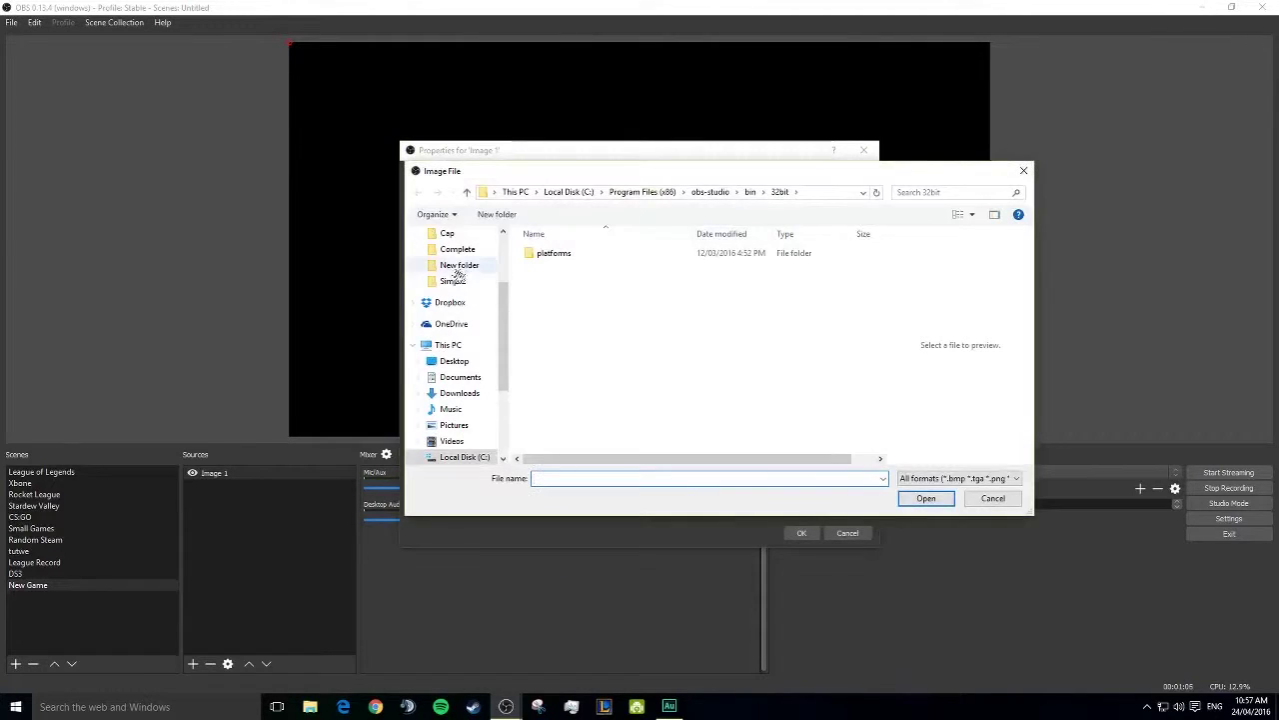
click(454, 424)
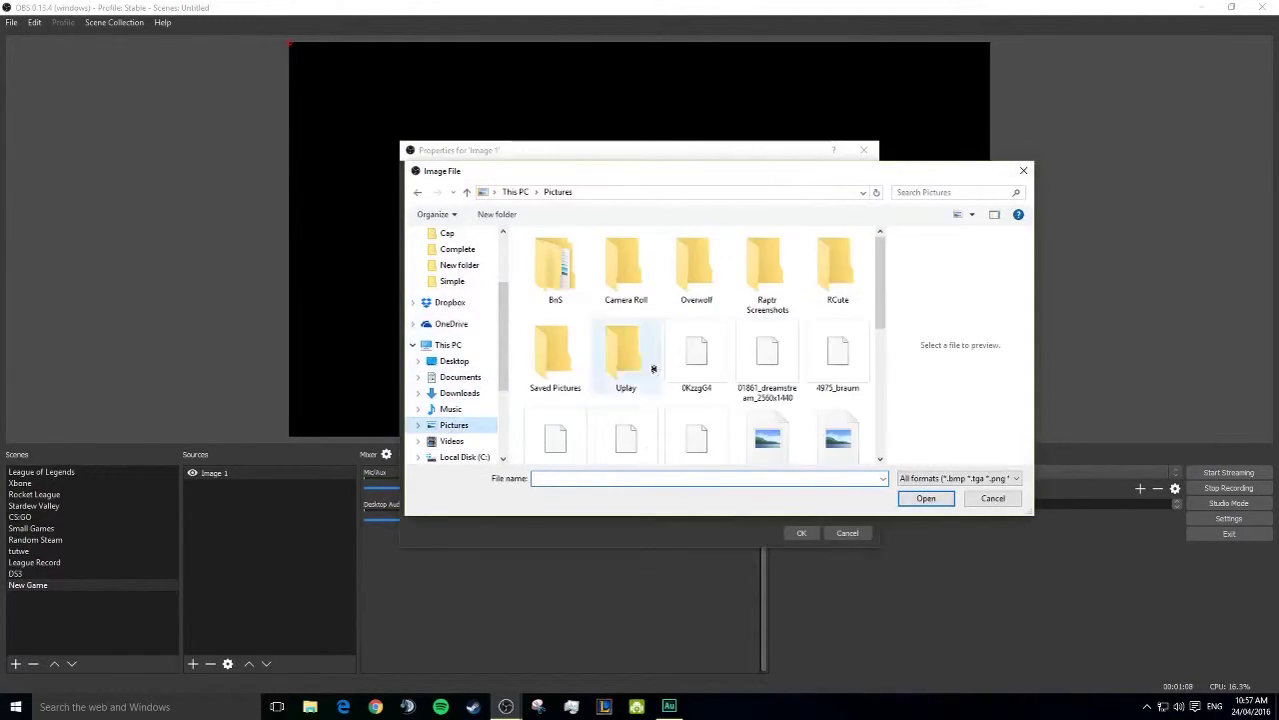
double_click(768, 345)
click(801, 533)
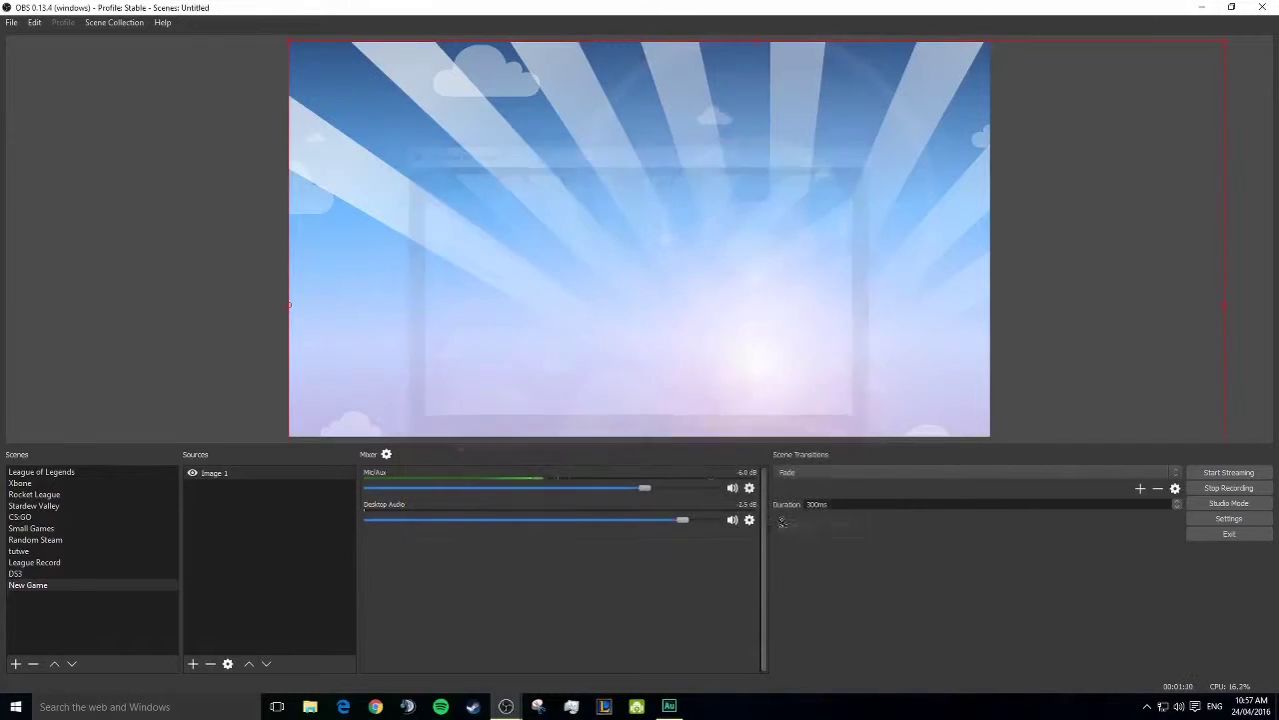
drag(701, 247, 596, 246)
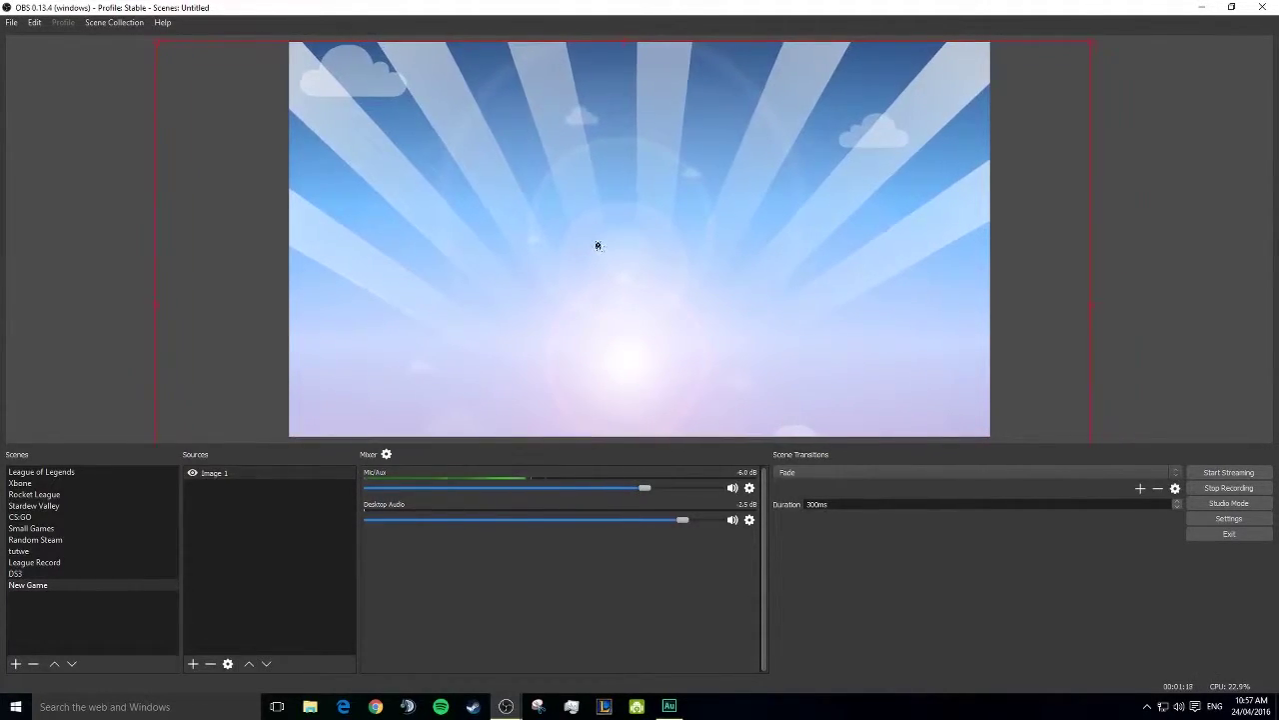
click(57, 175)
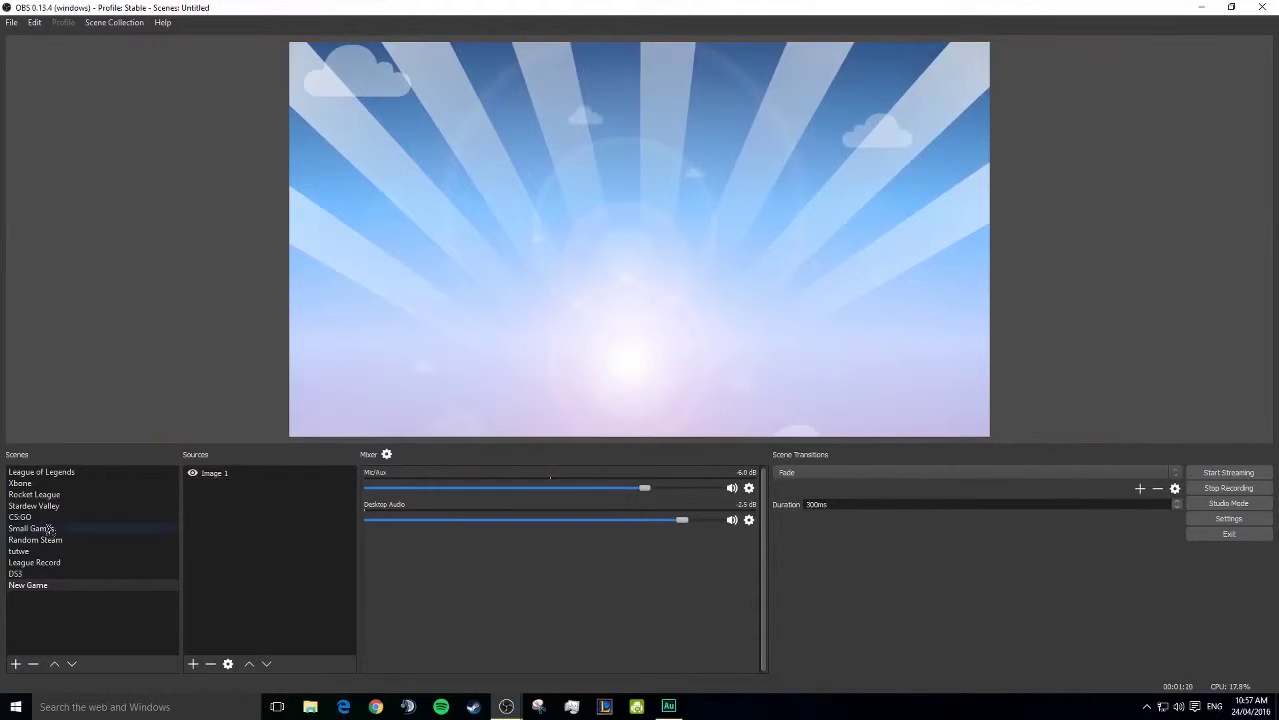
Step: Add a new Game Capture source that captures any fullscreen application, keeping its default name and settings
click(193, 663)
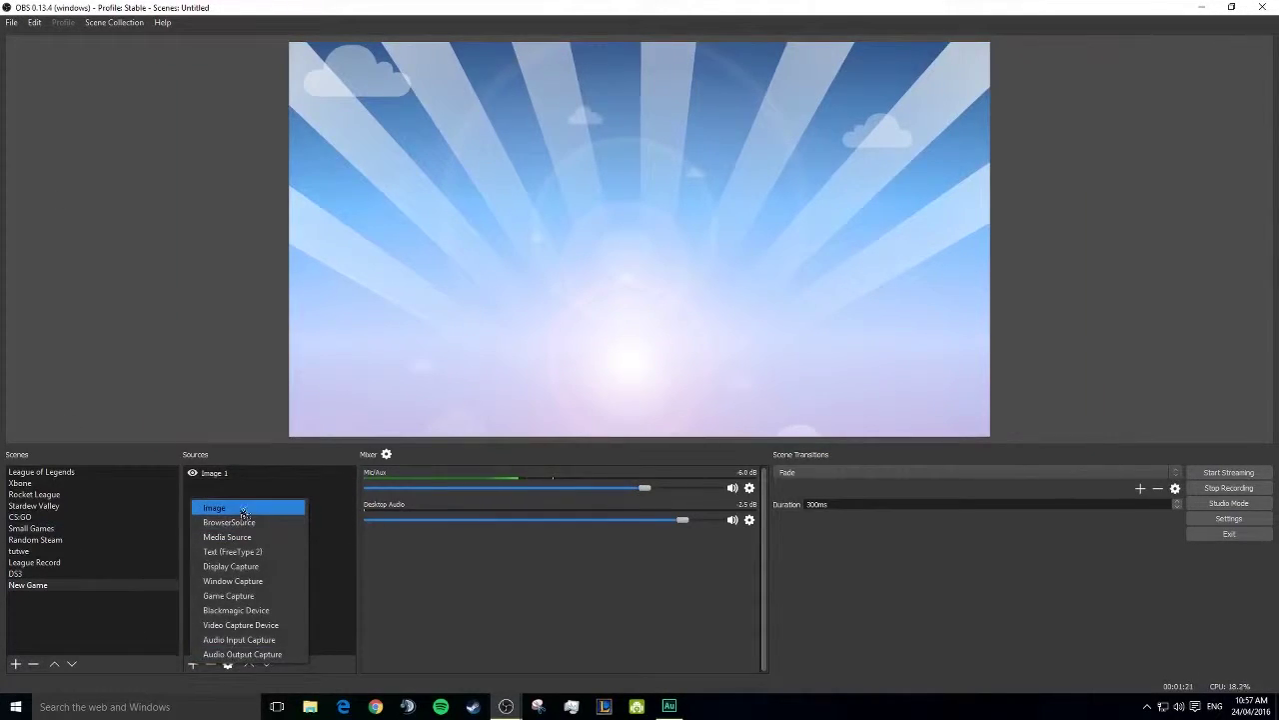
click(247, 596)
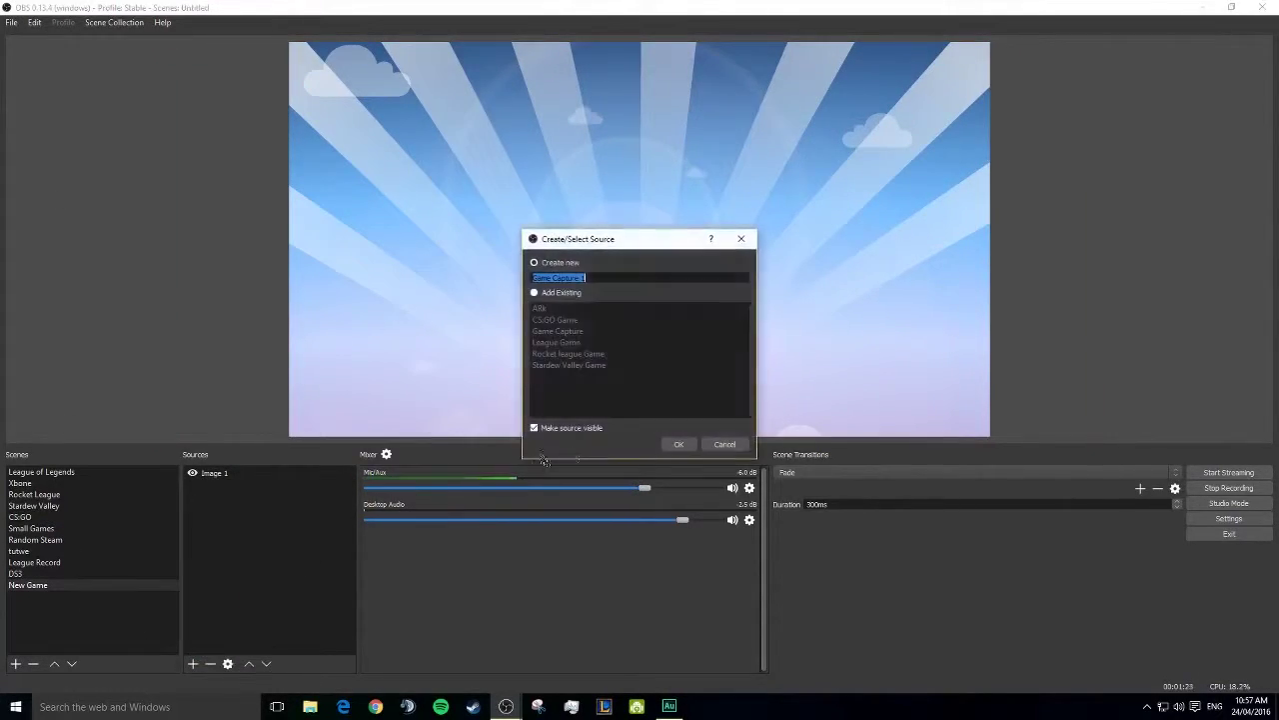
click(679, 443)
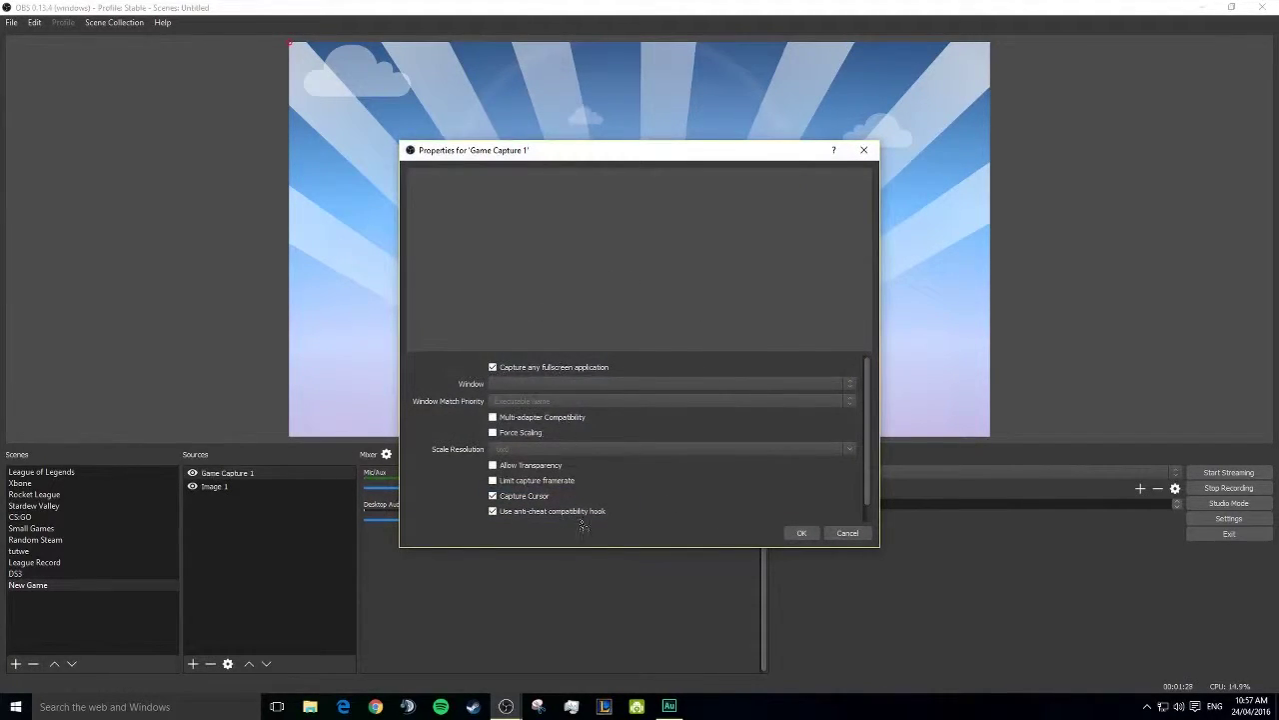
click(797, 533)
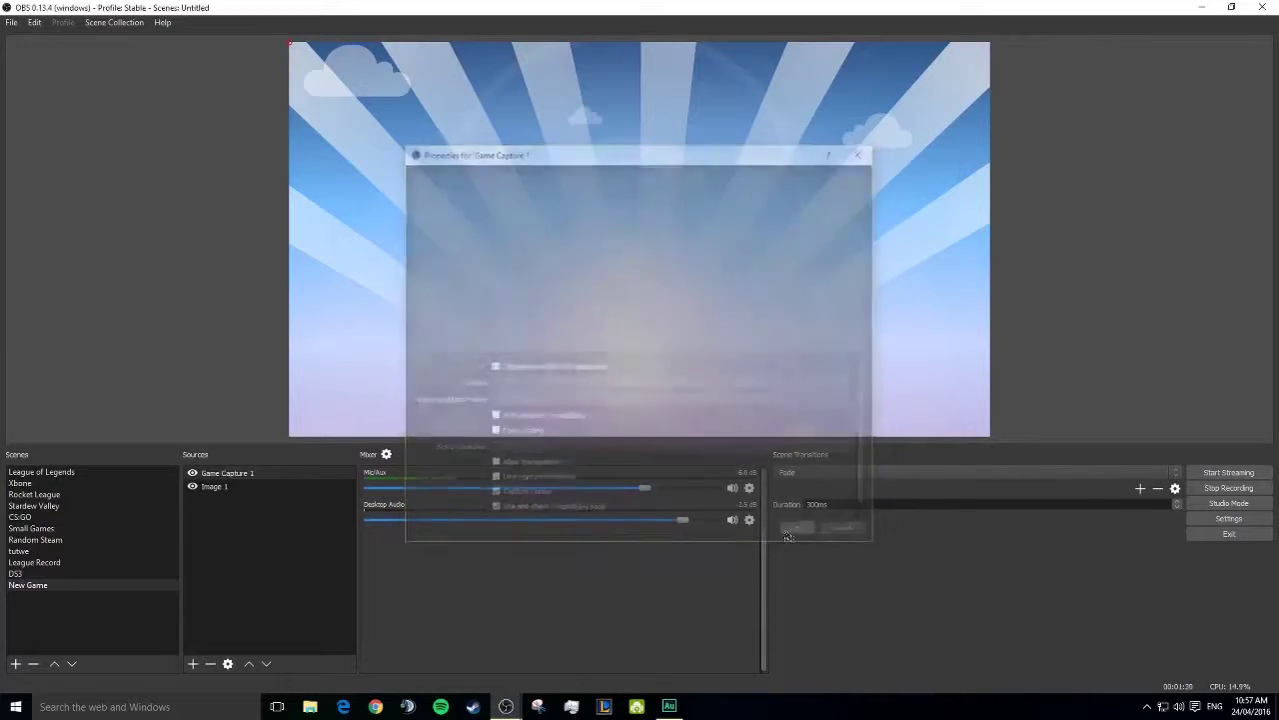
Step: Start adding a Window Capture source to the New Game scene
click(193, 664)
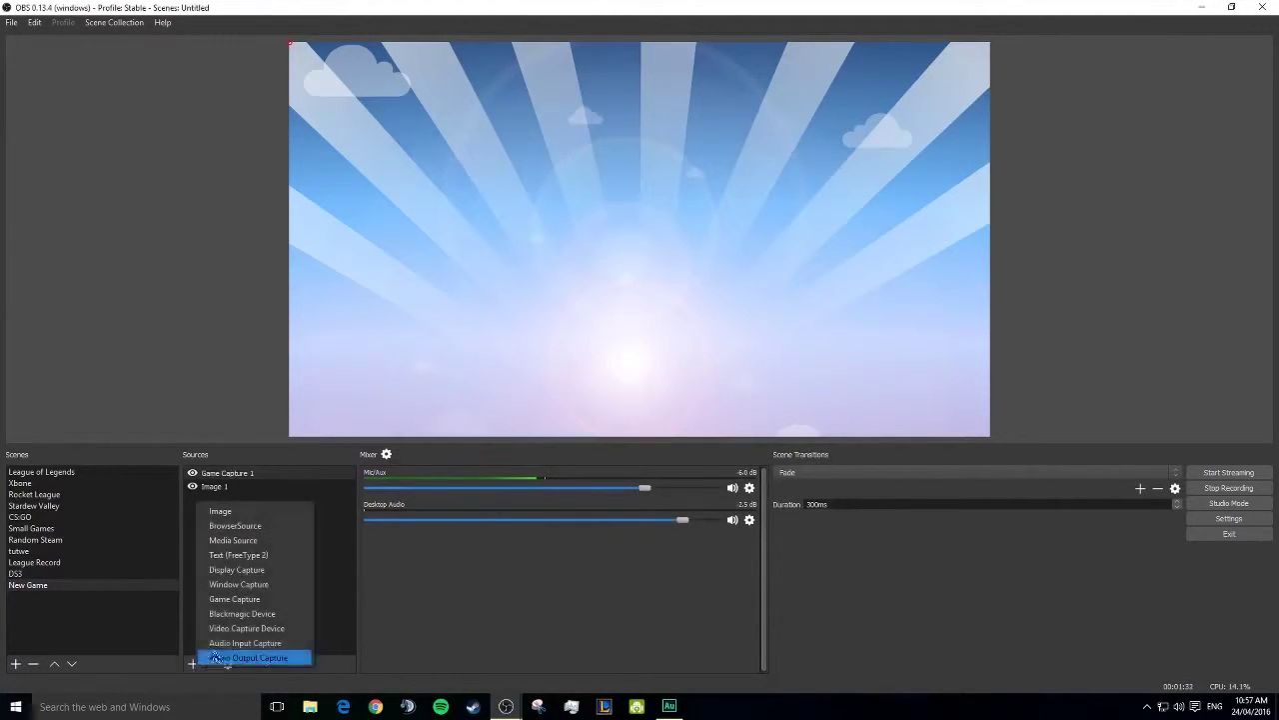
click(238, 584)
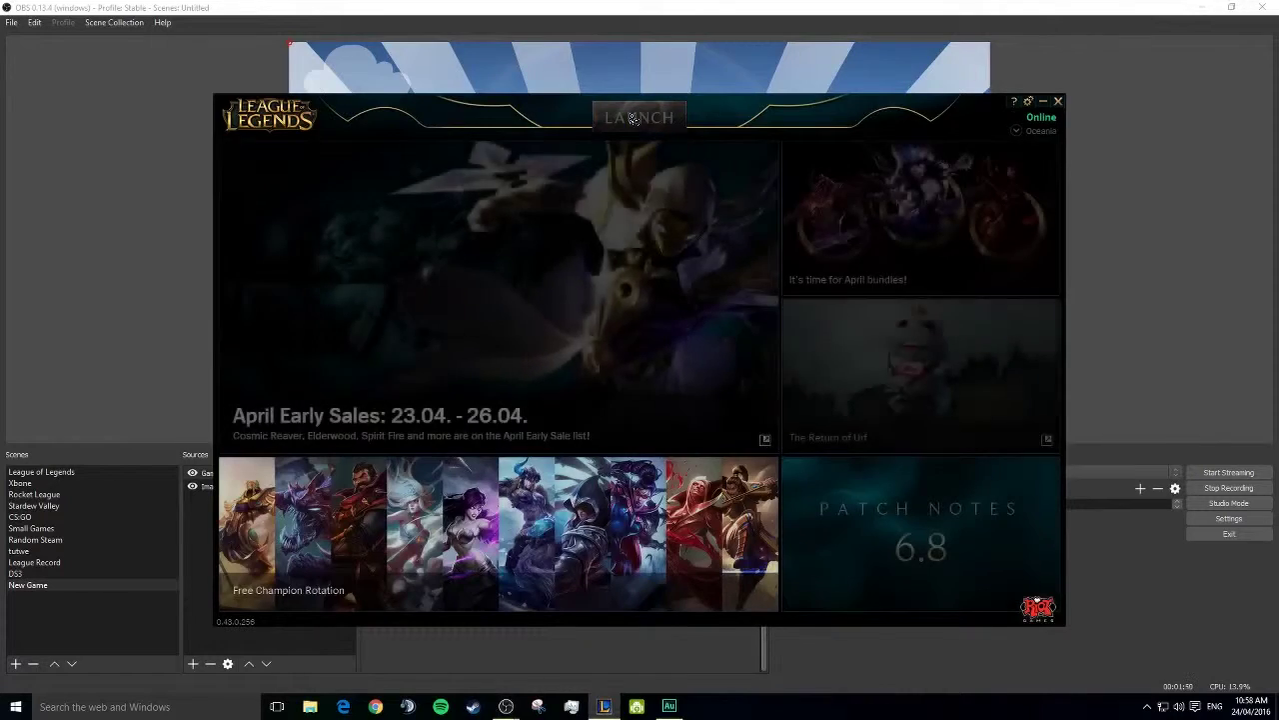
Step: Switch to the League of Legends client and log in by entering the account password
key(alt+Tab)
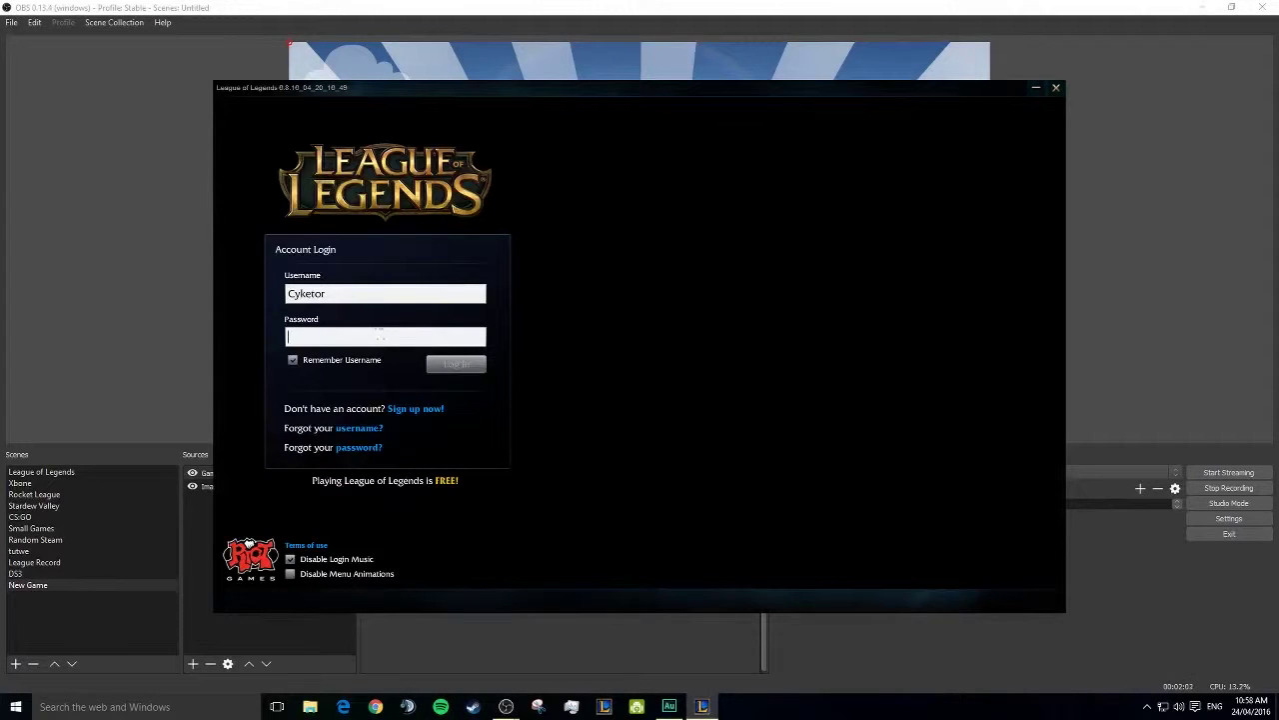
text(**)
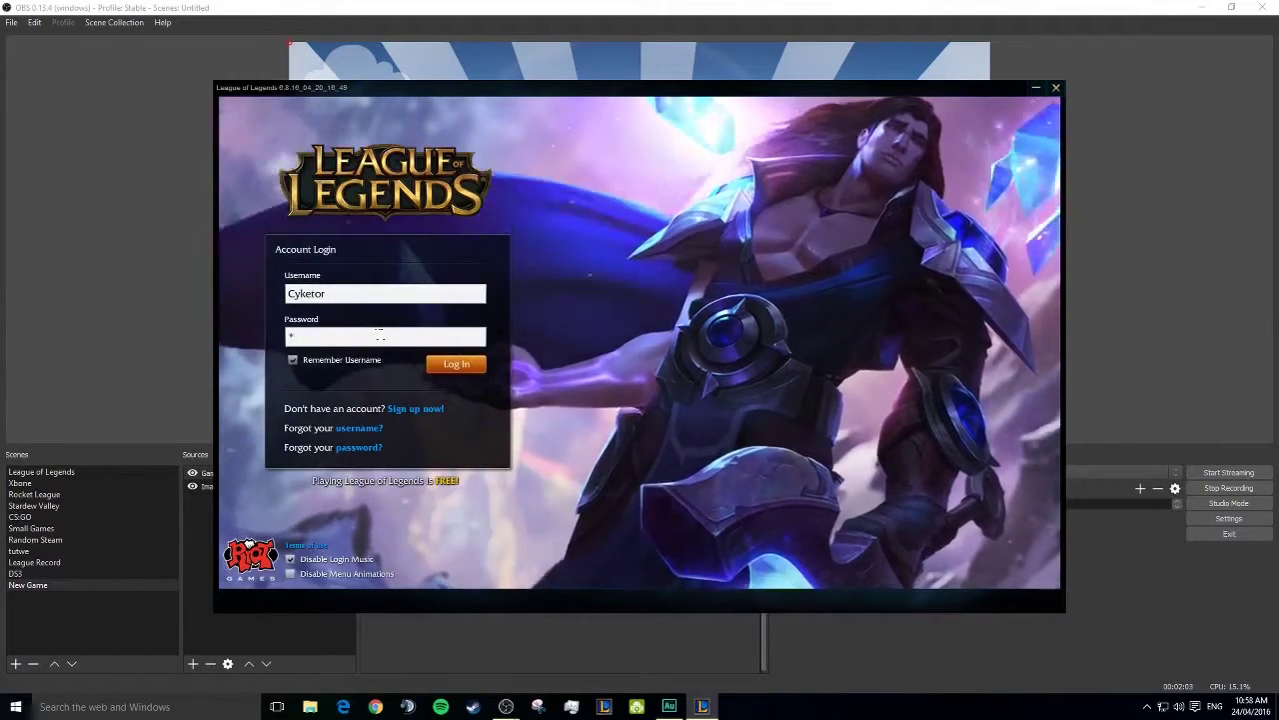
text(************)
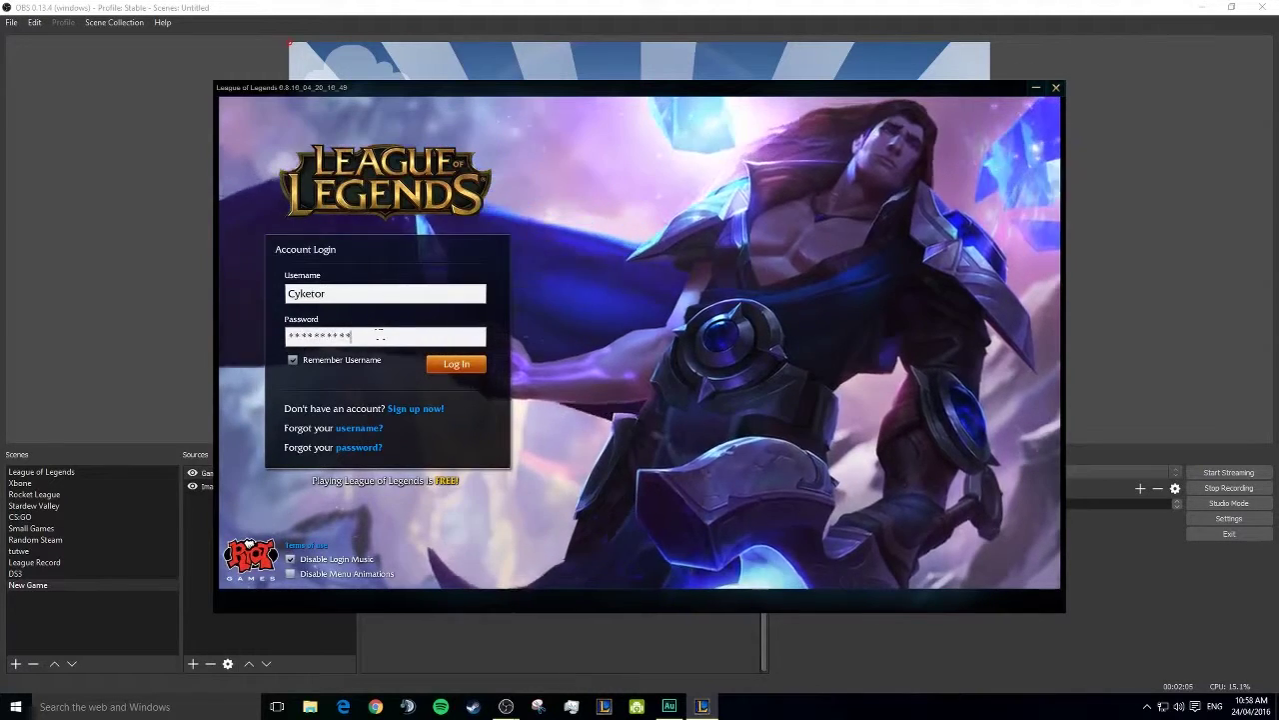
key(Return)
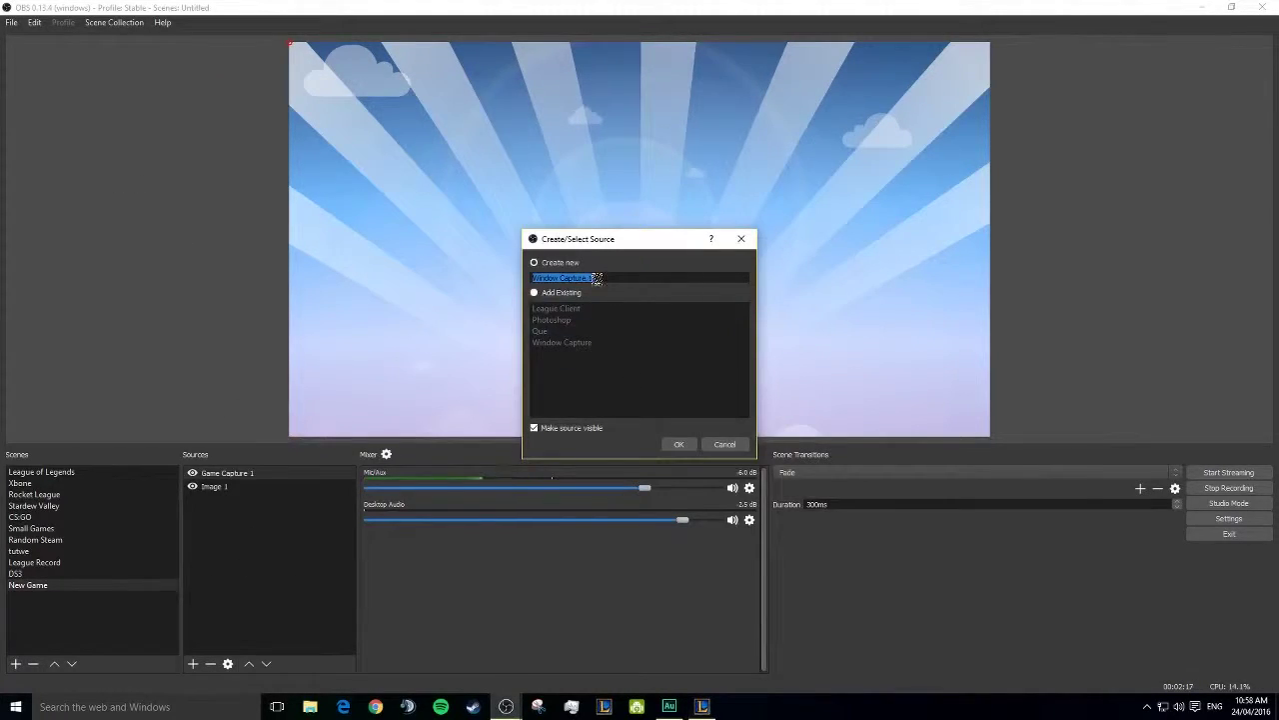
Step: Create the Window Capture source for the [LolClient.exe]: PVP.net Client window and move it near the centre of the canvas
click(679, 444)
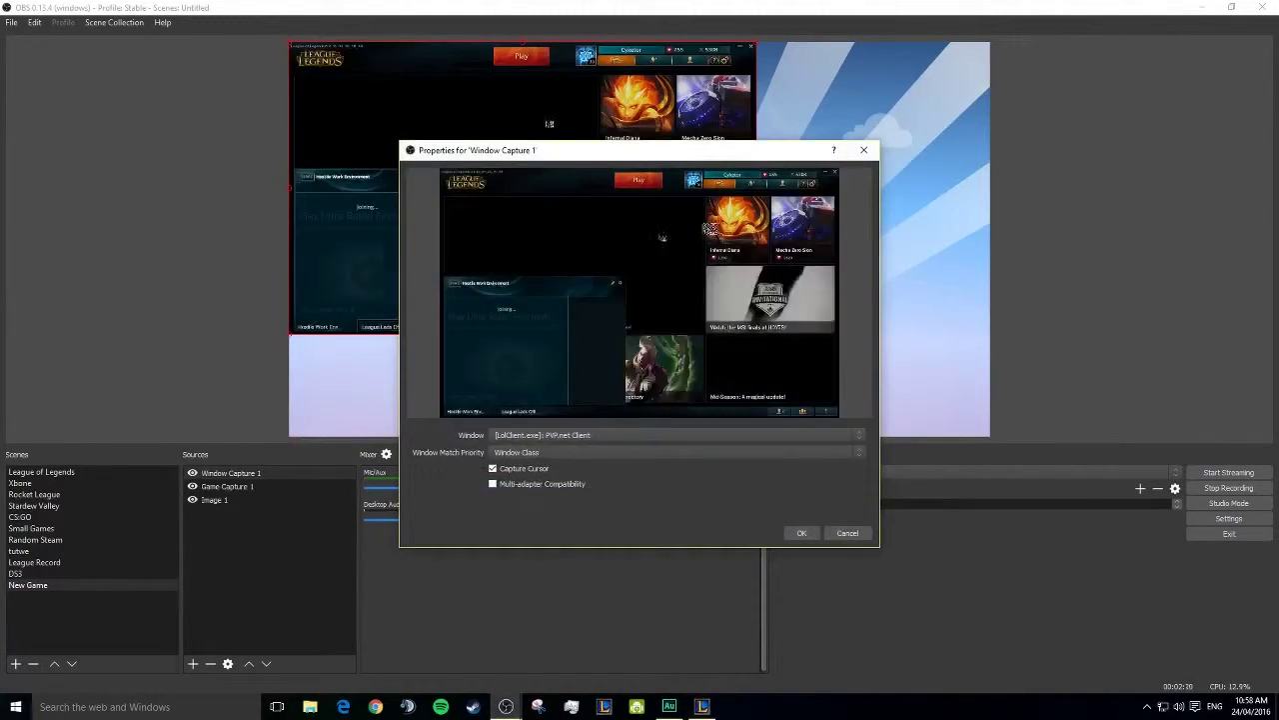
click(803, 532)
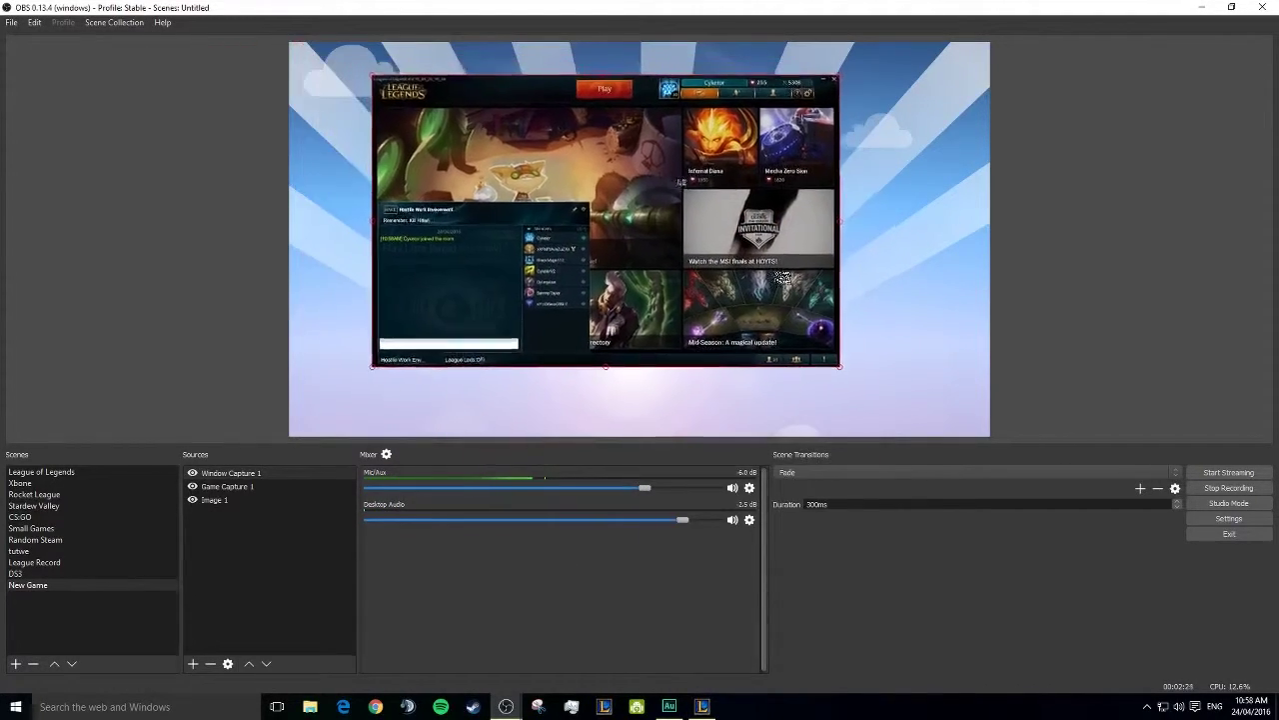
drag(678, 181, 699, 197)
Step: Reorder the sources so that Window Capture sits between Game Capture and the background image
click(320, 473)
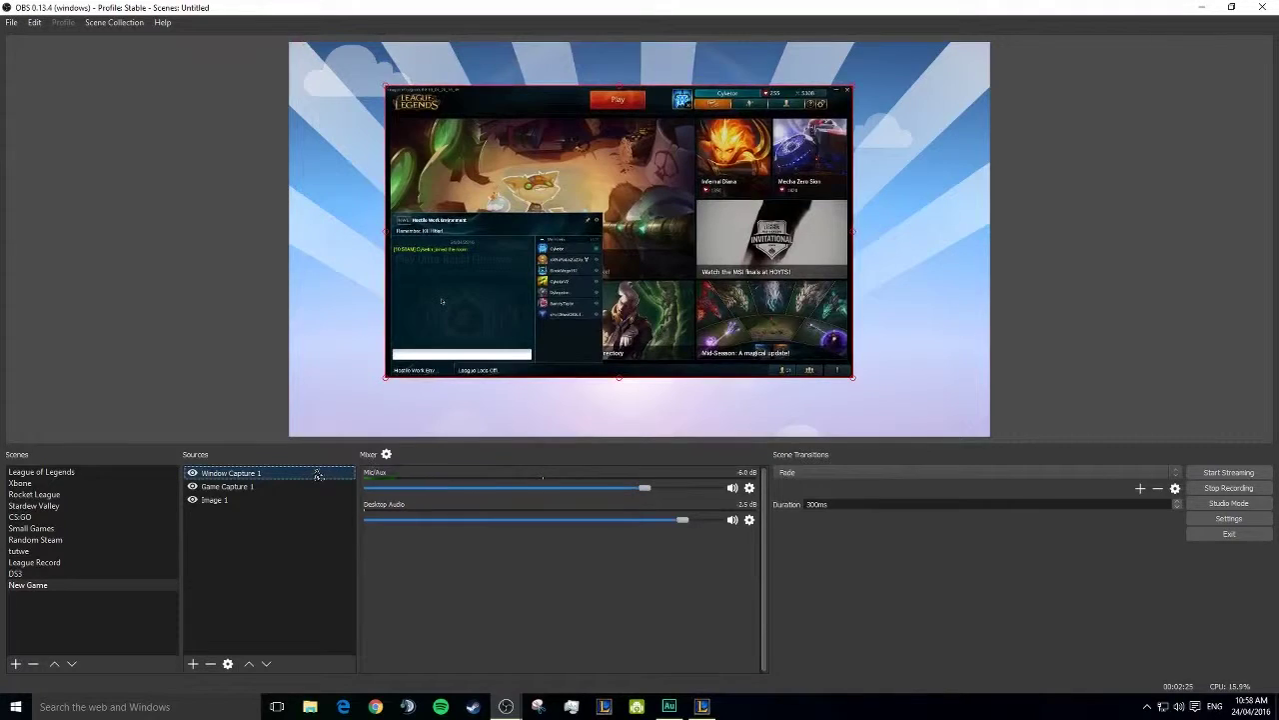
drag(320, 472, 317, 475)
click(240, 411)
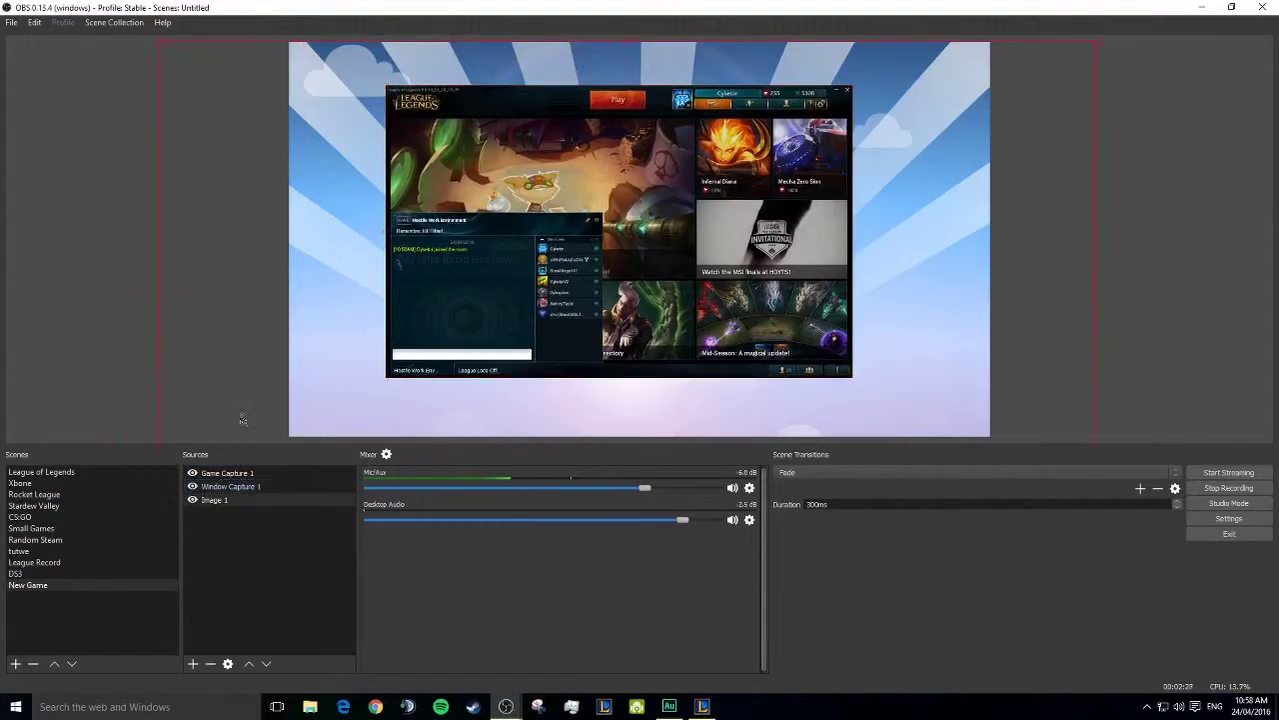
click(231, 486)
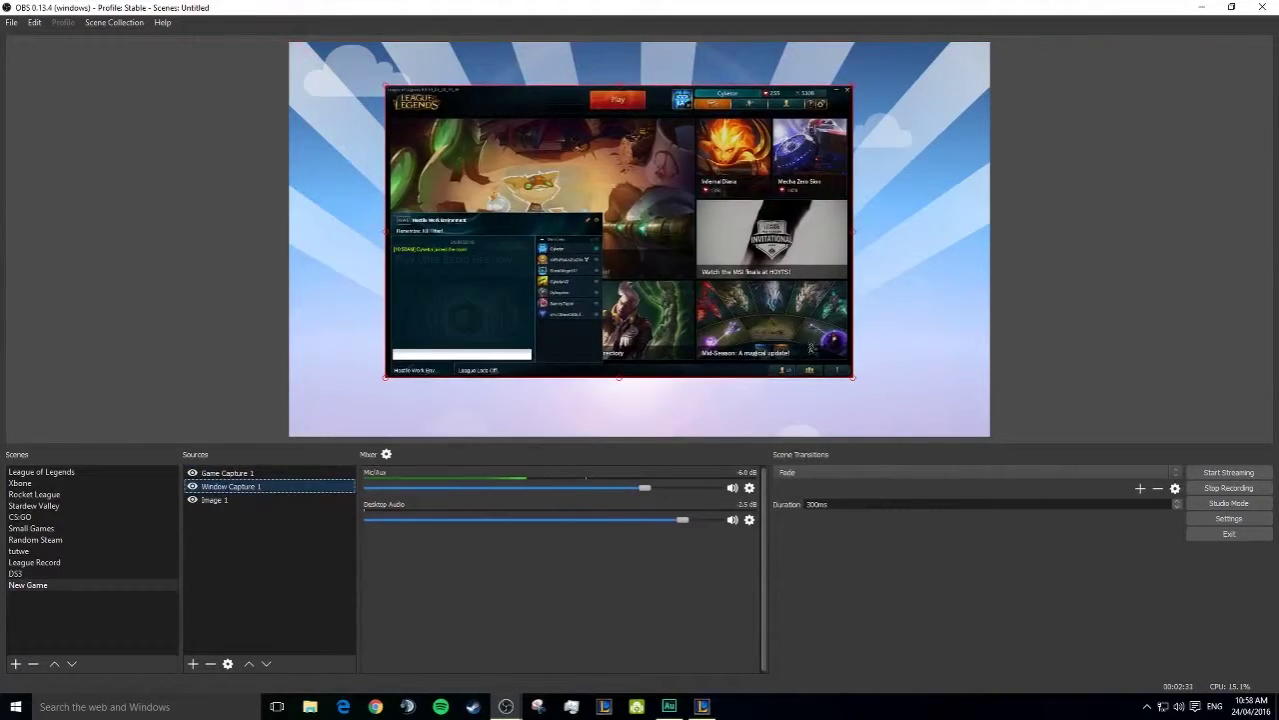
Step: Switch to the League of Legends client, close both chat rooms and show the friend list
click(703, 705)
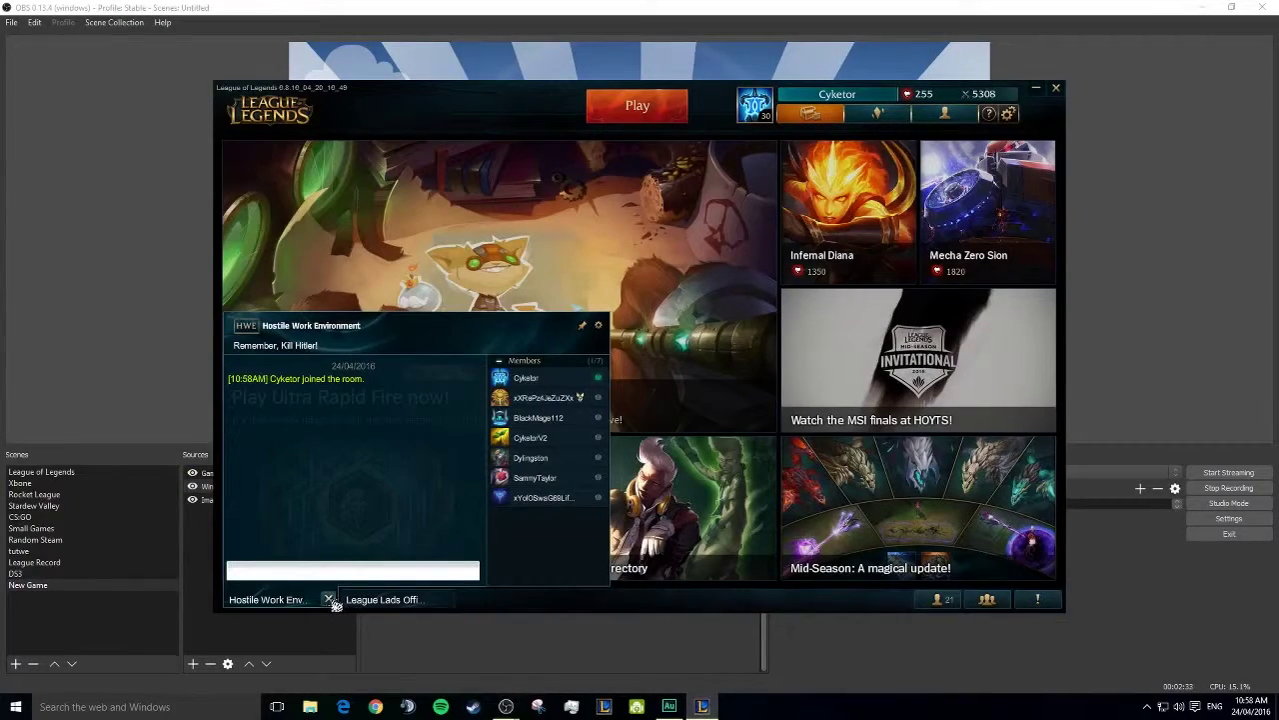
click(328, 600)
click(330, 600)
drag(577, 94, 592, 90)
click(1002, 594)
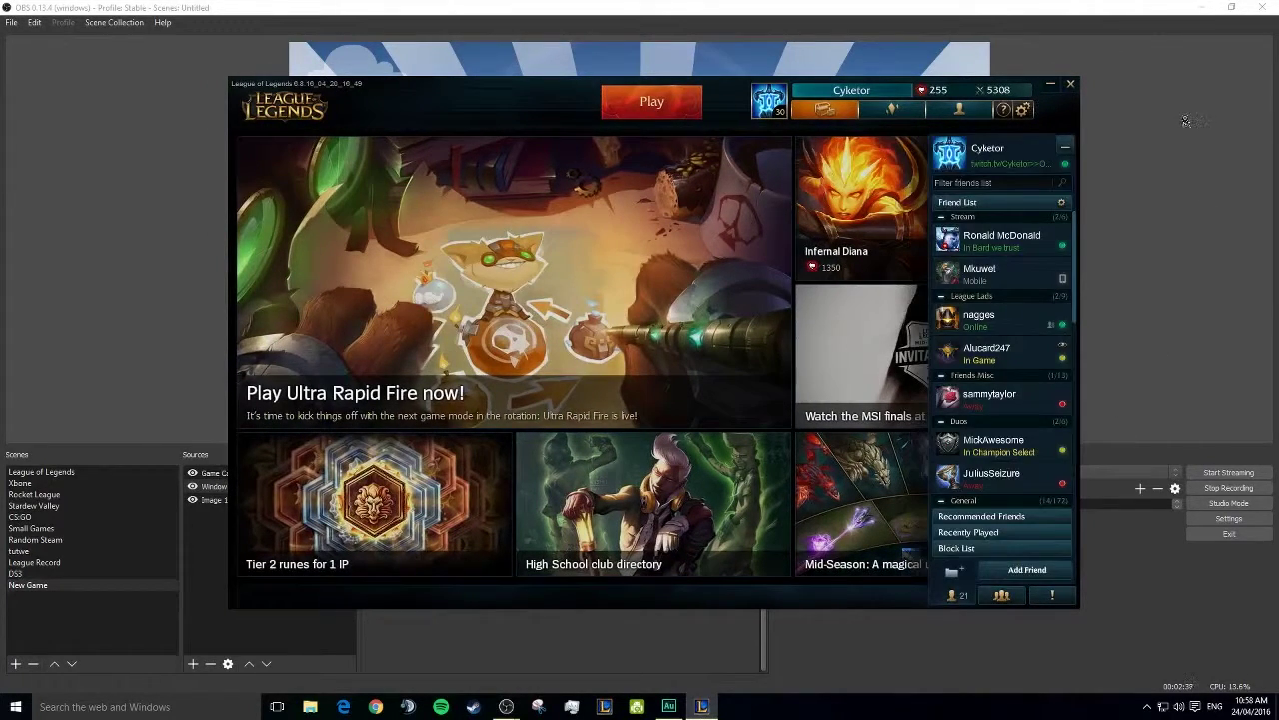
Step: Return to OBS and select the game capture, window capture and background image in turn to check their layering and bounds
click(223, 187)
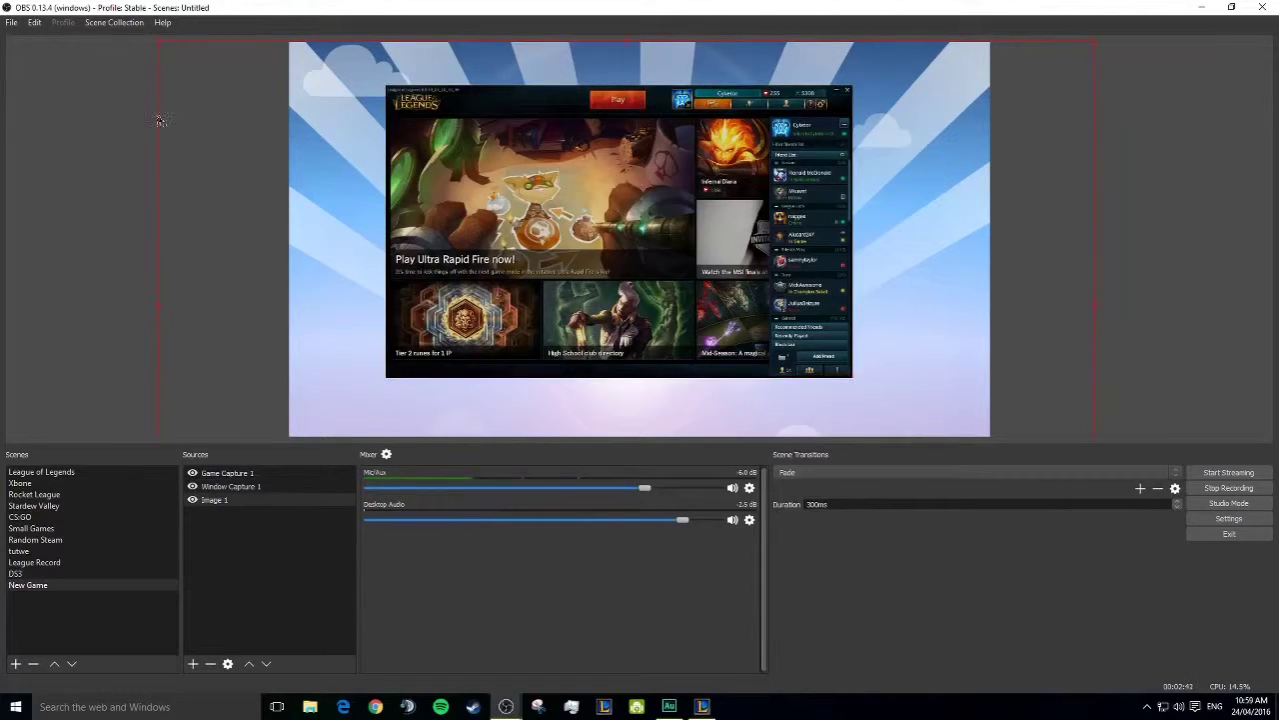
click(105, 135)
click(240, 488)
click(244, 473)
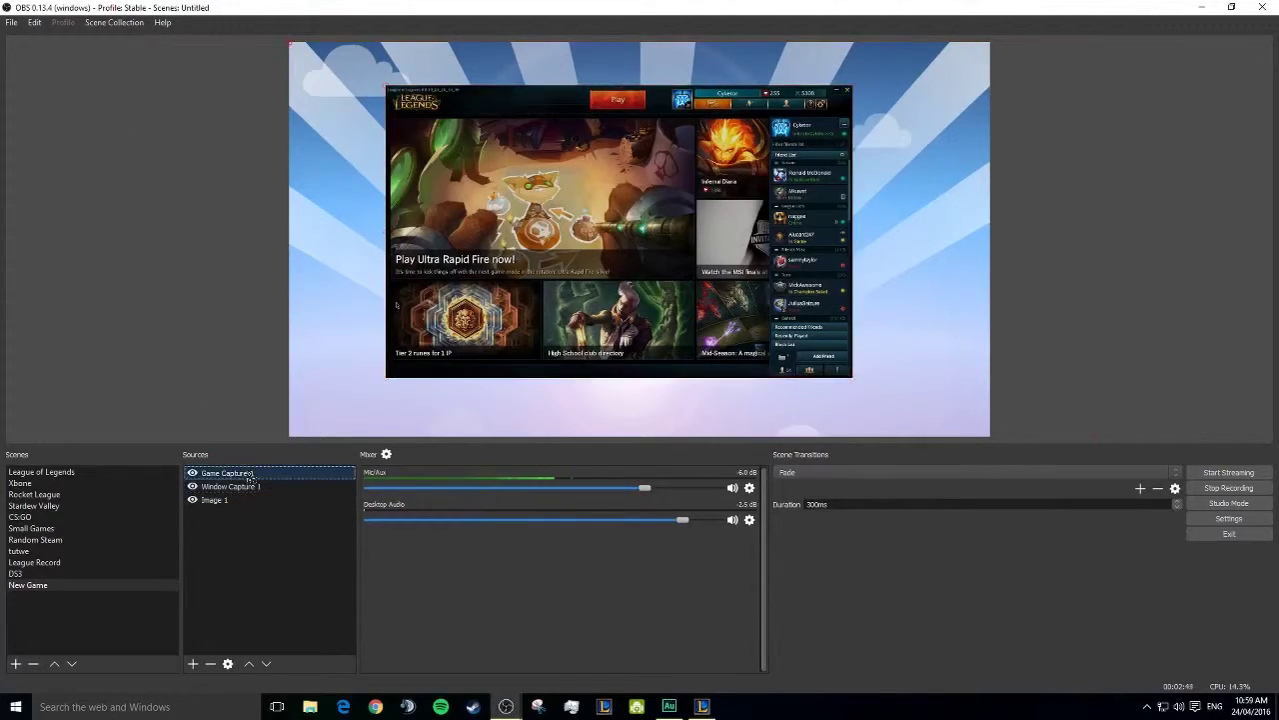
click(323, 394)
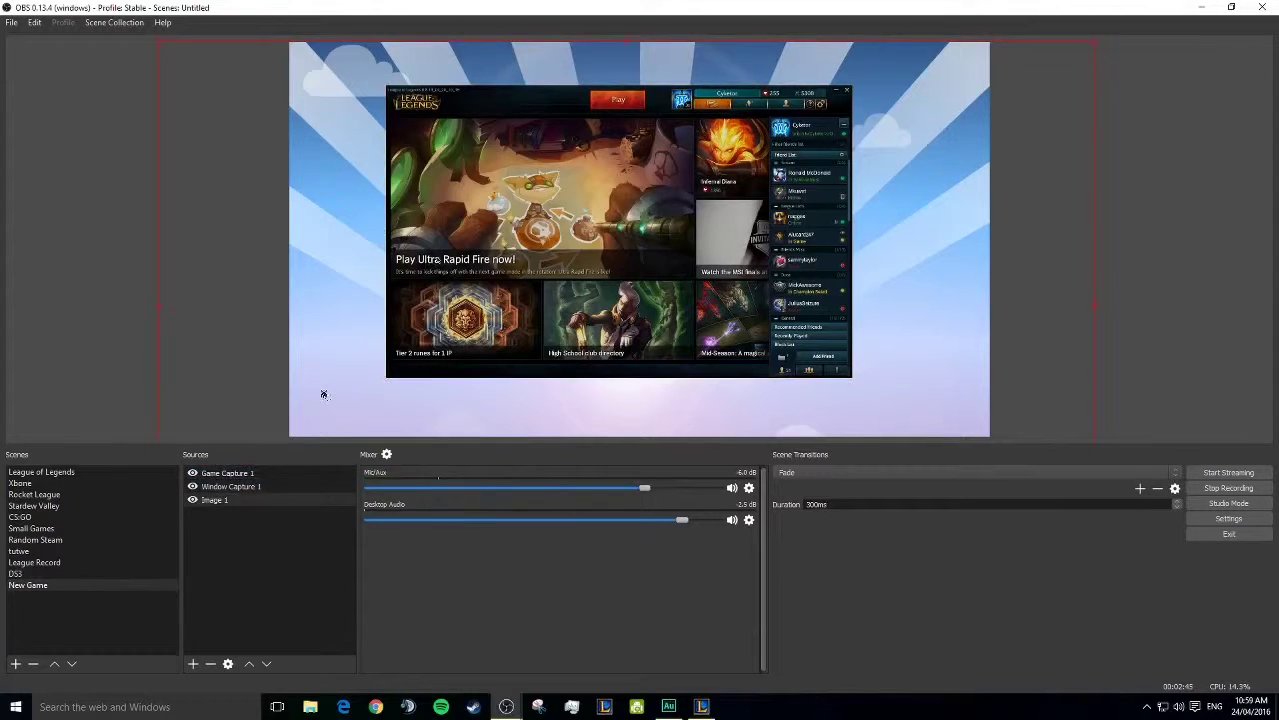
click(88, 329)
click(230, 487)
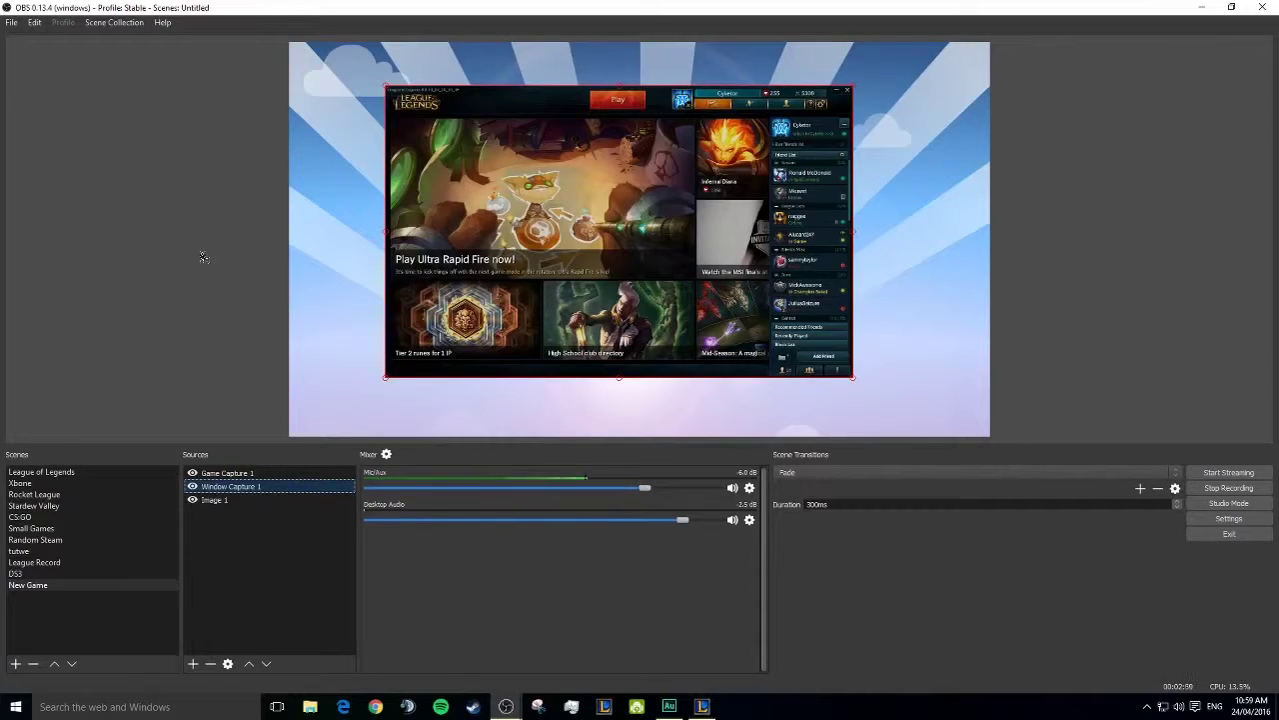
click(169, 266)
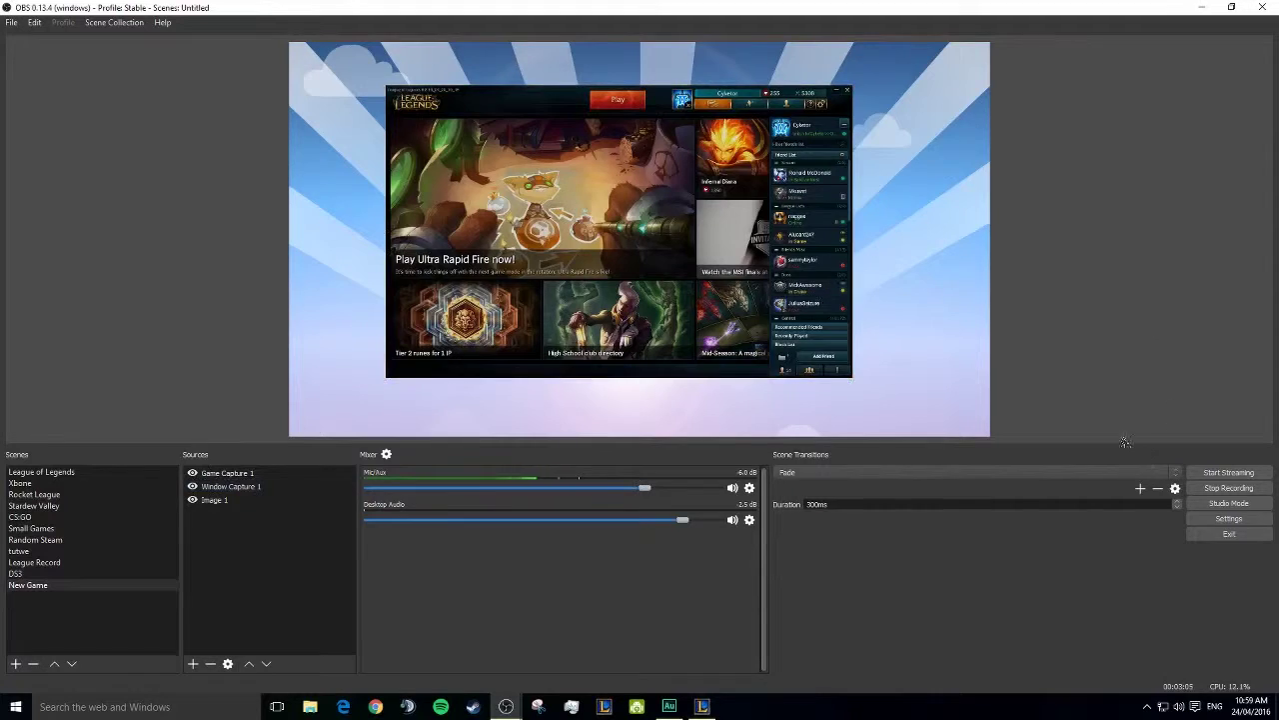
Step: Open the program settings and check the available interface languages
click(1211, 518)
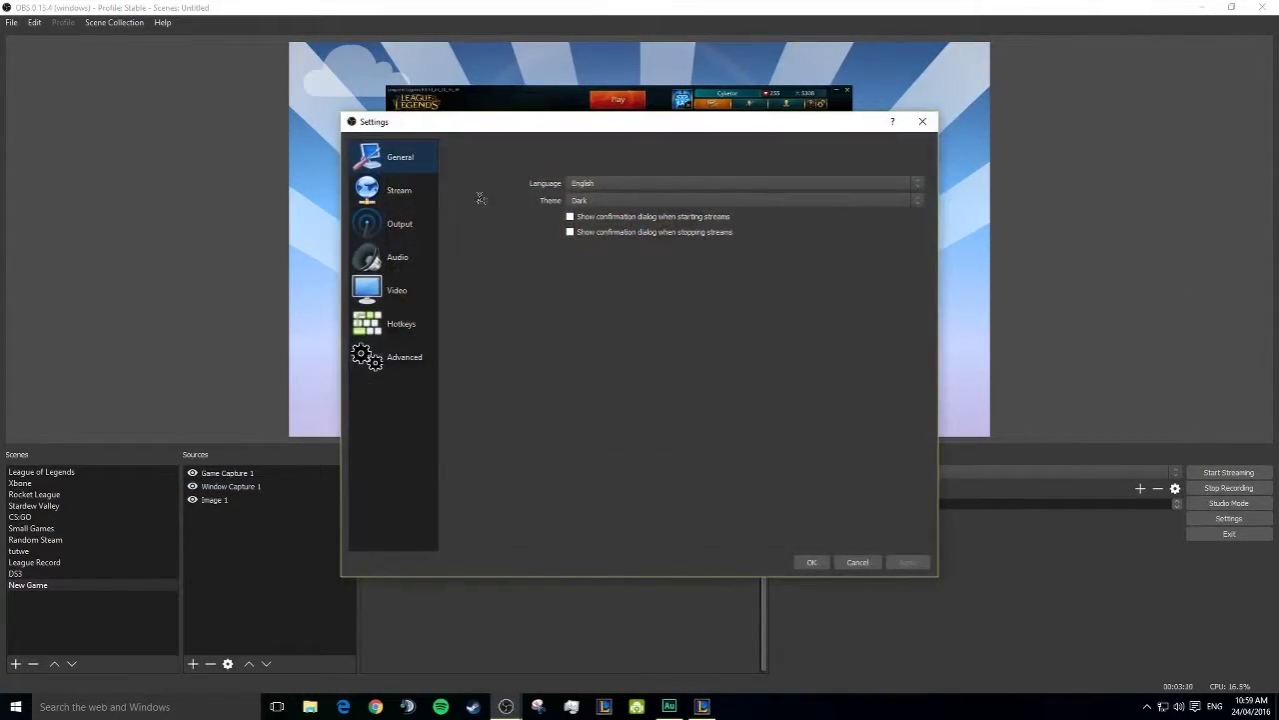
click(612, 185)
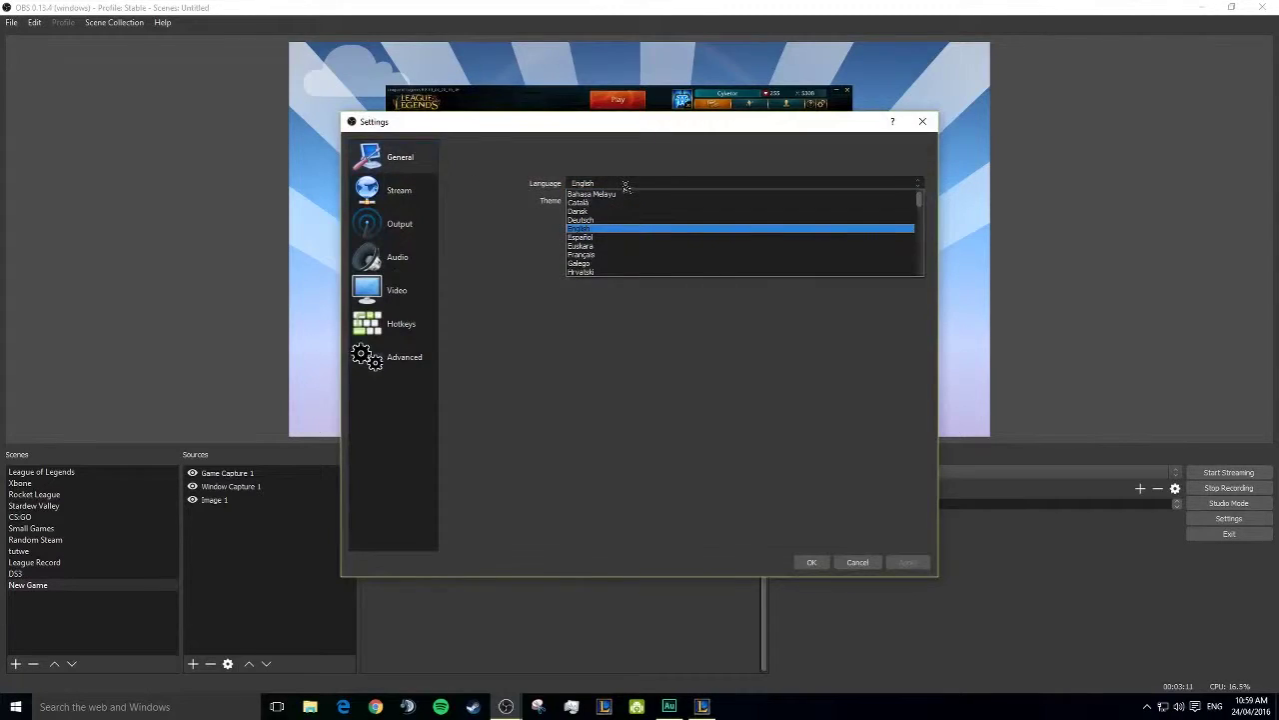
click(625, 186)
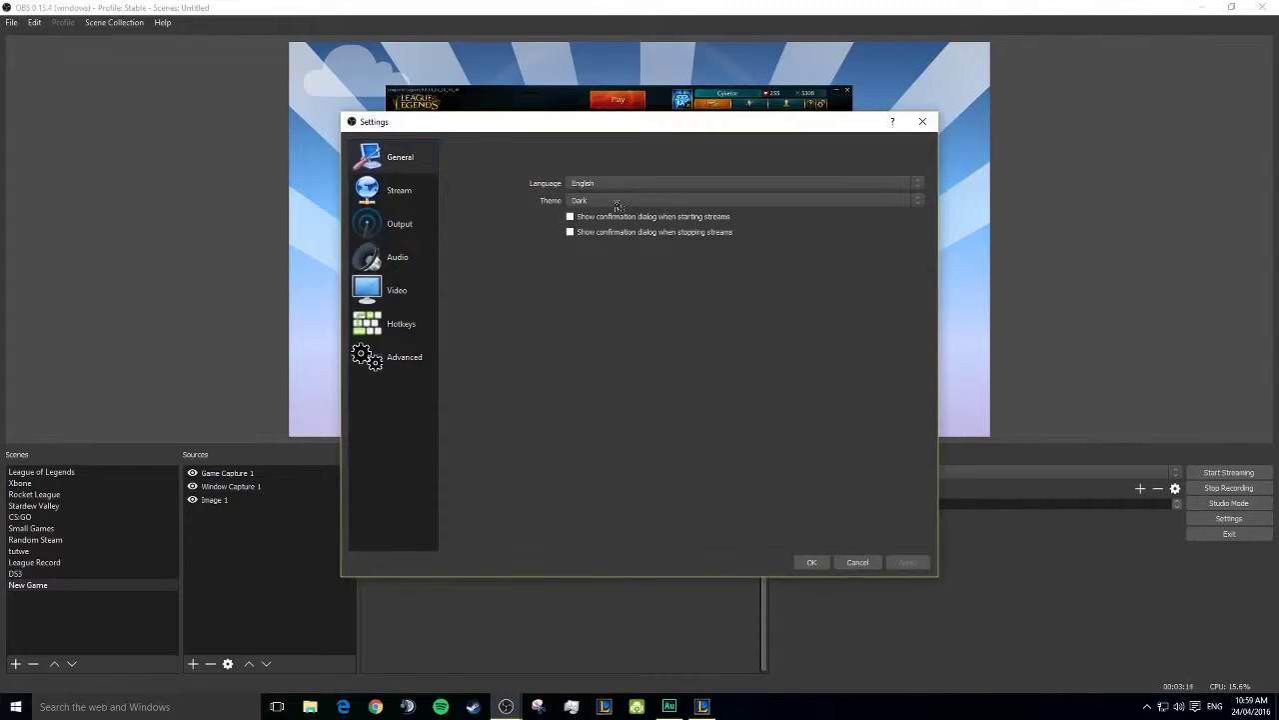
Step: Try the Default interface theme and switch back to the Dark theme
click(618, 201)
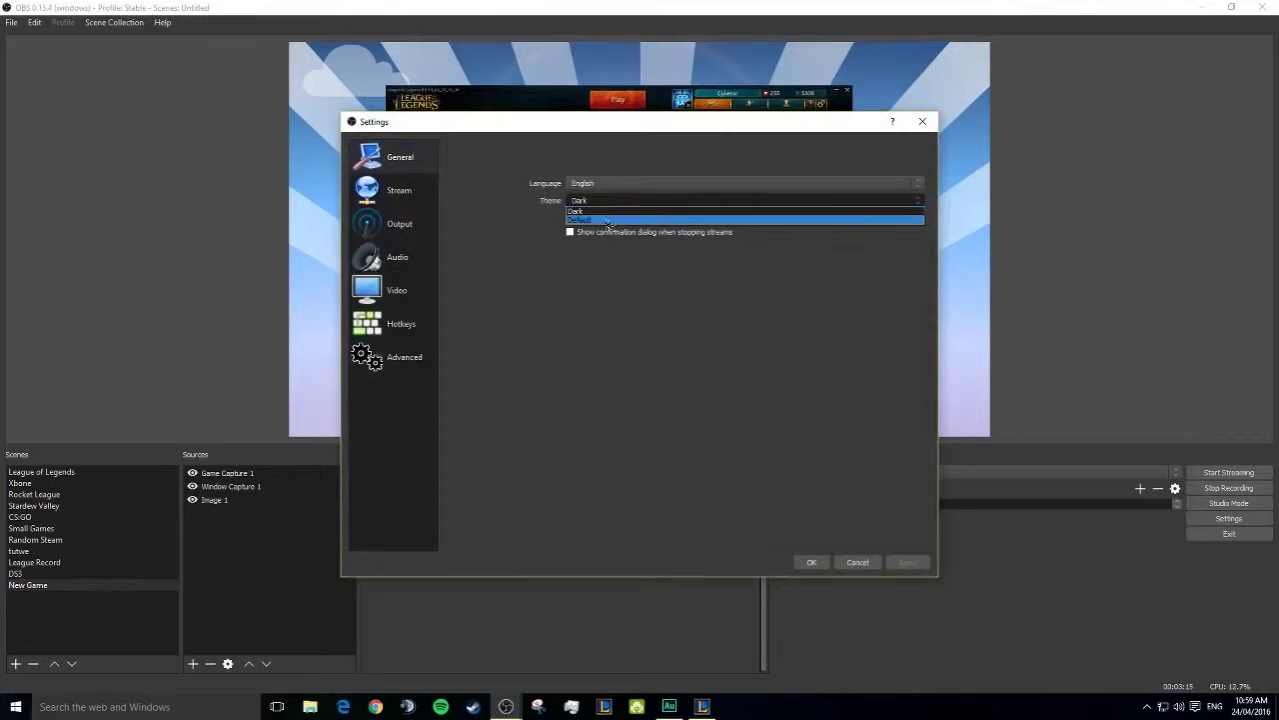
click(617, 219)
click(617, 202)
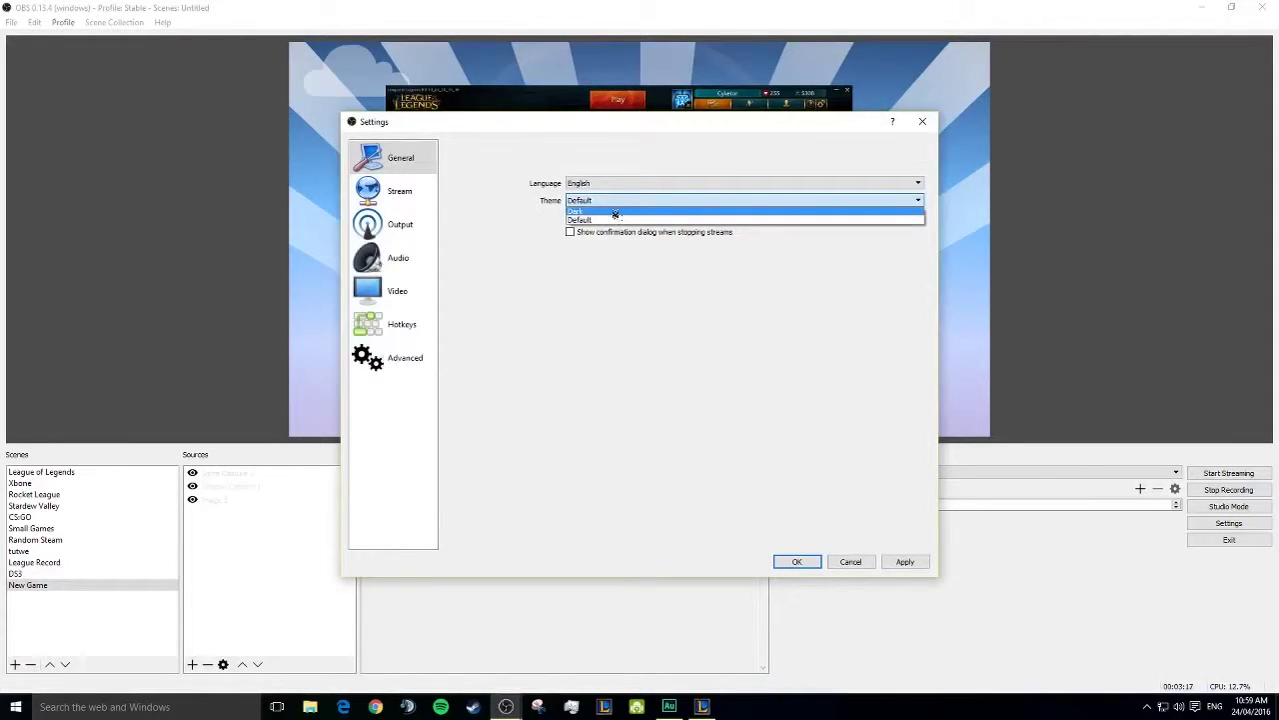
click(616, 212)
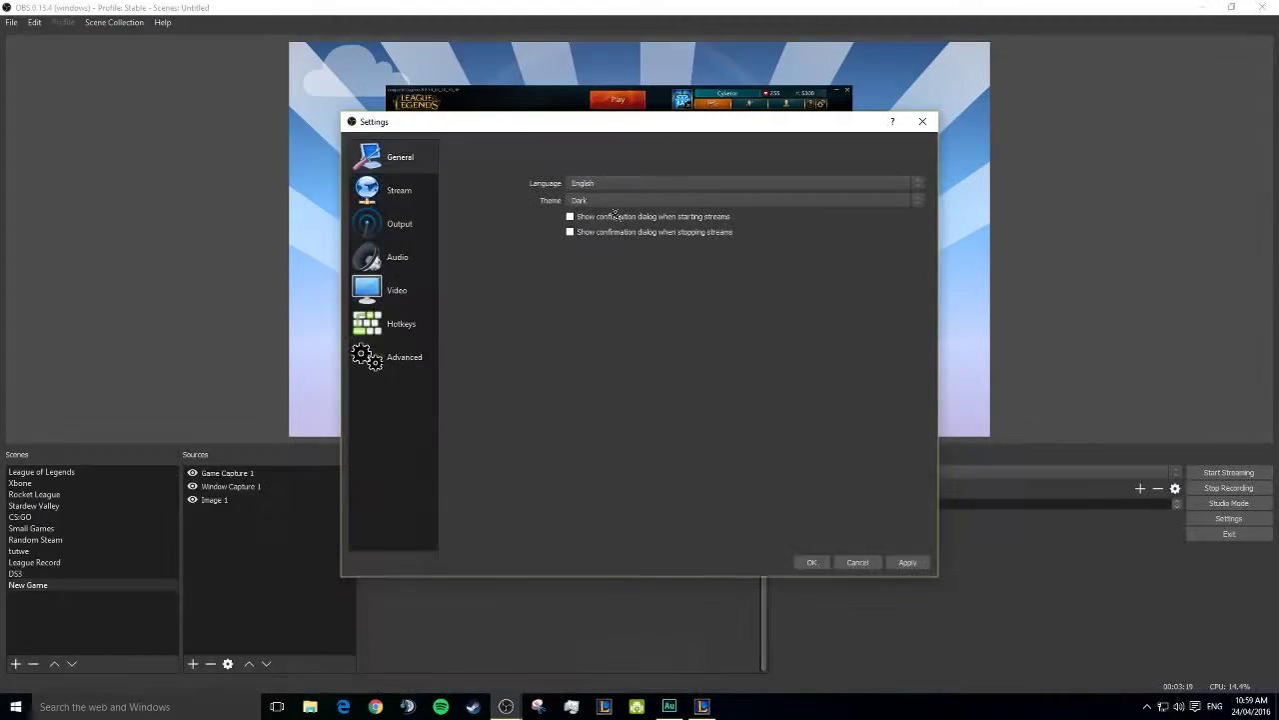
Step: Set the stream type to Streaming Services for Twitch with the Australia: Sydney server and go to the empty stream key field
click(401, 197)
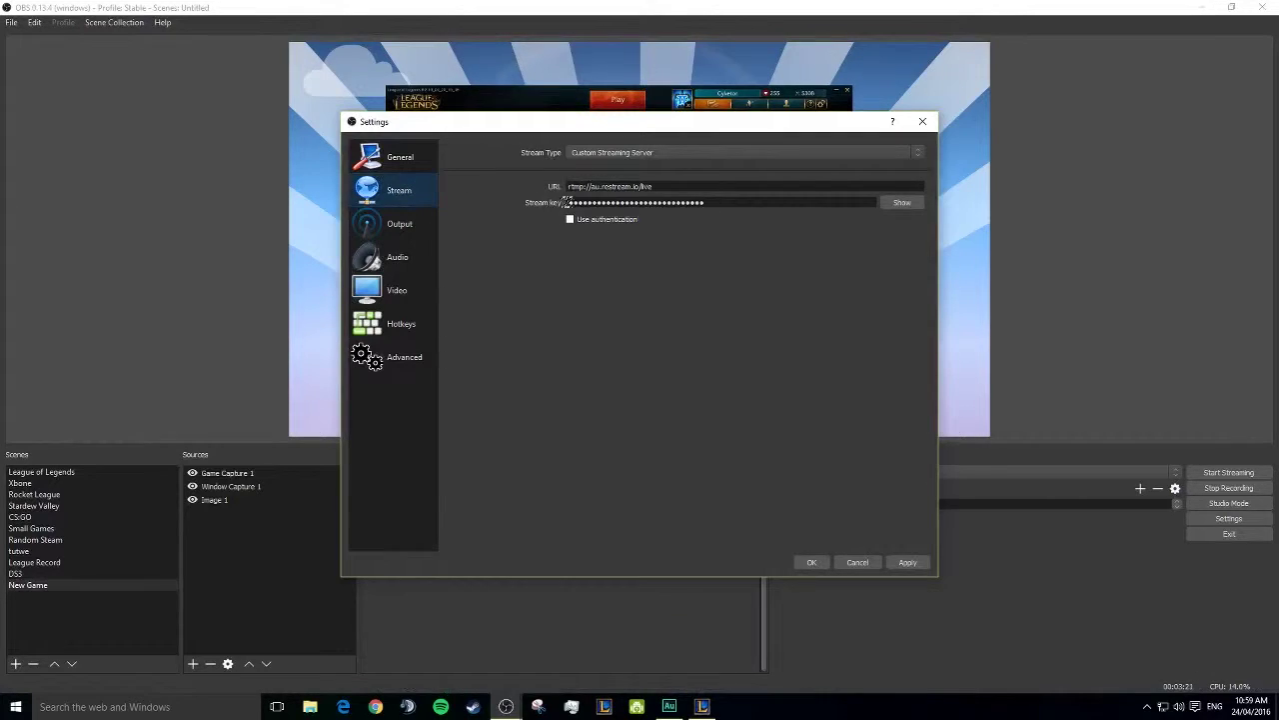
click(676, 155)
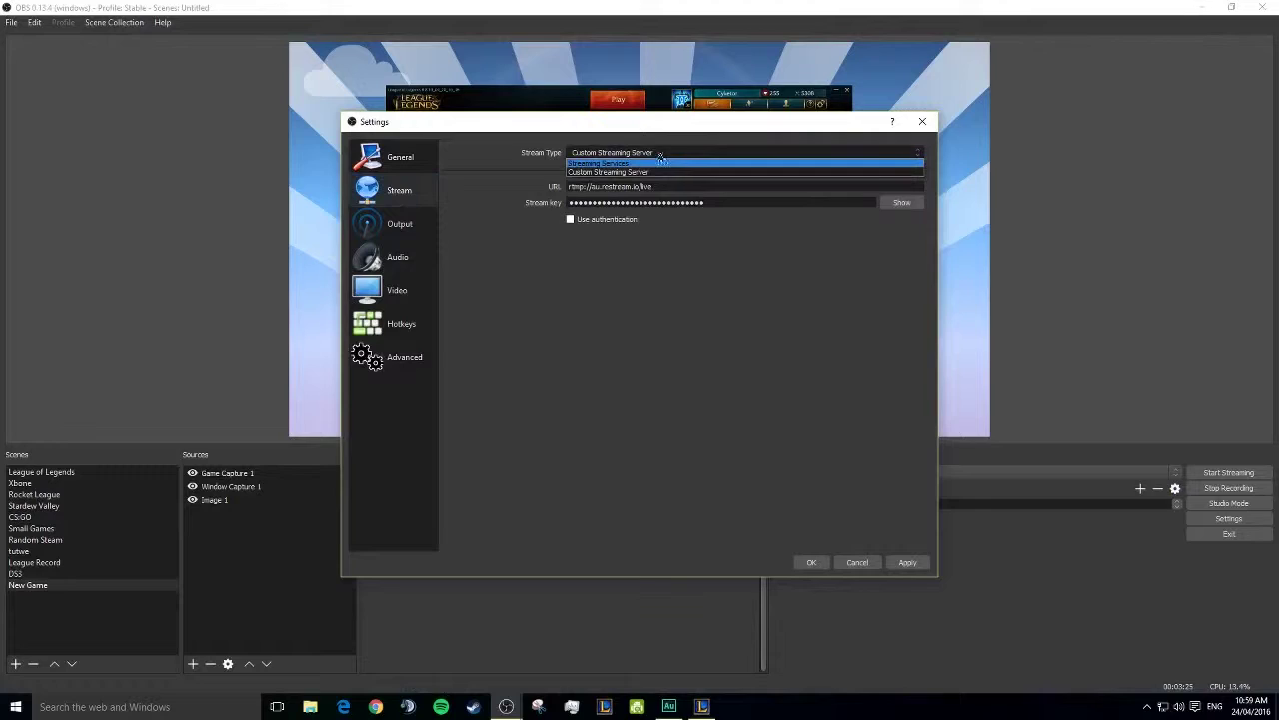
click(653, 164)
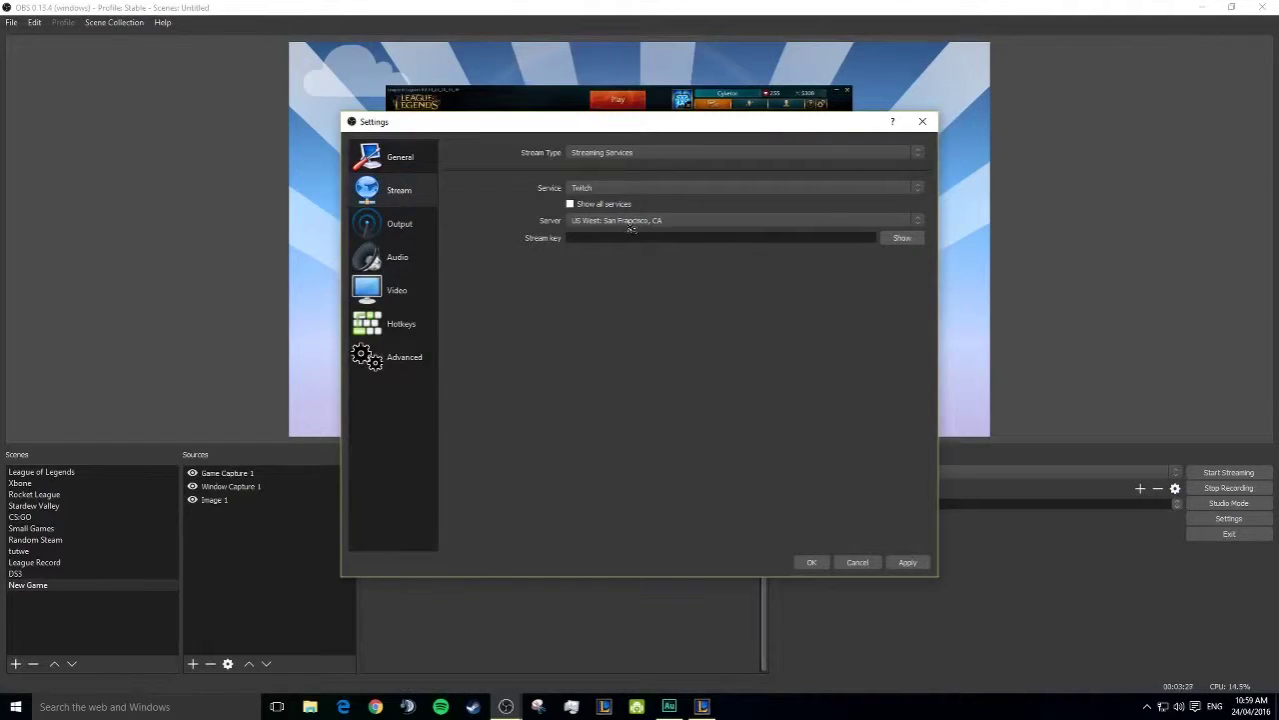
click(631, 224)
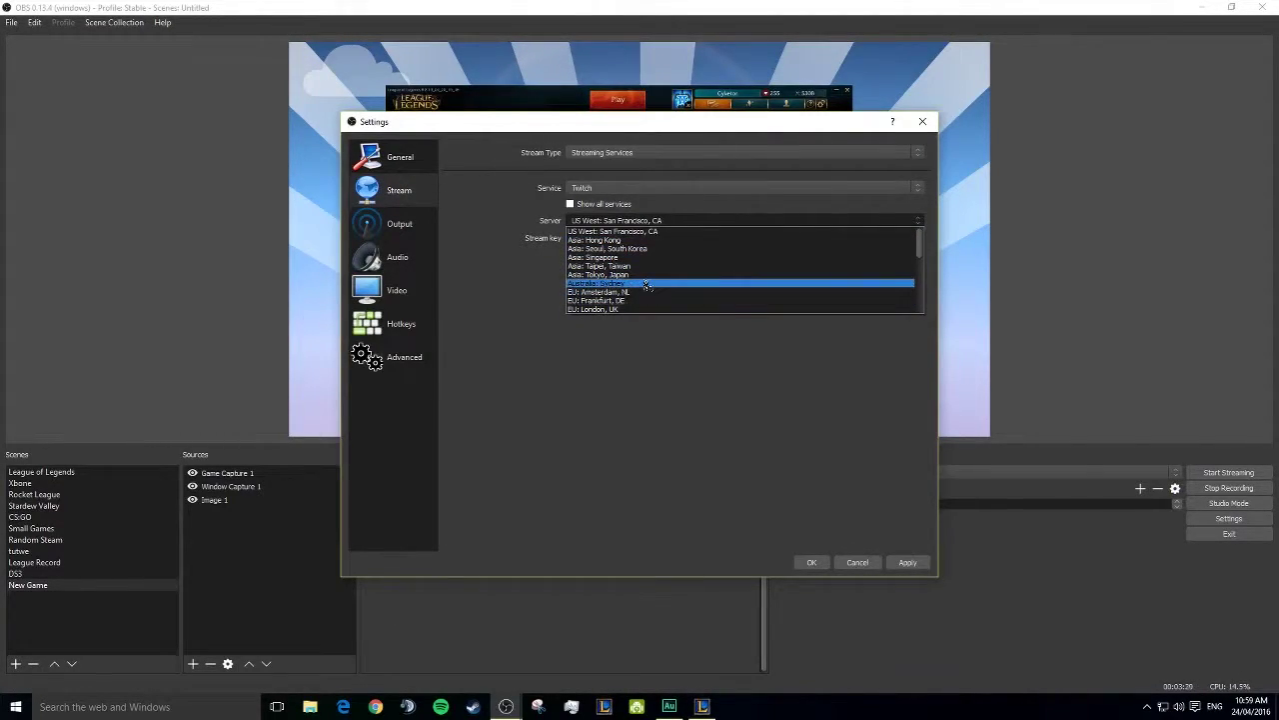
click(648, 284)
click(740, 237)
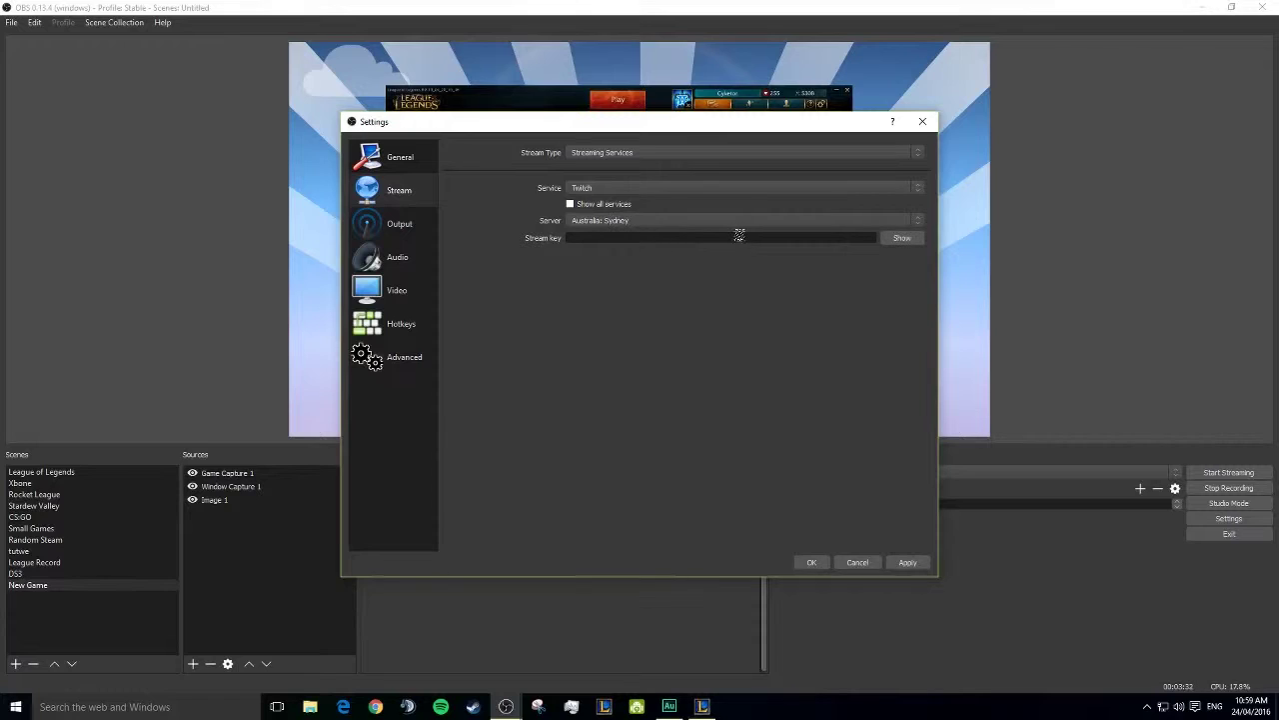
Step: Check the server and service choices and set the stream type back to Custom Streaming Server
click(679, 222)
click(674, 194)
click(683, 188)
click(682, 190)
click(640, 153)
click(643, 167)
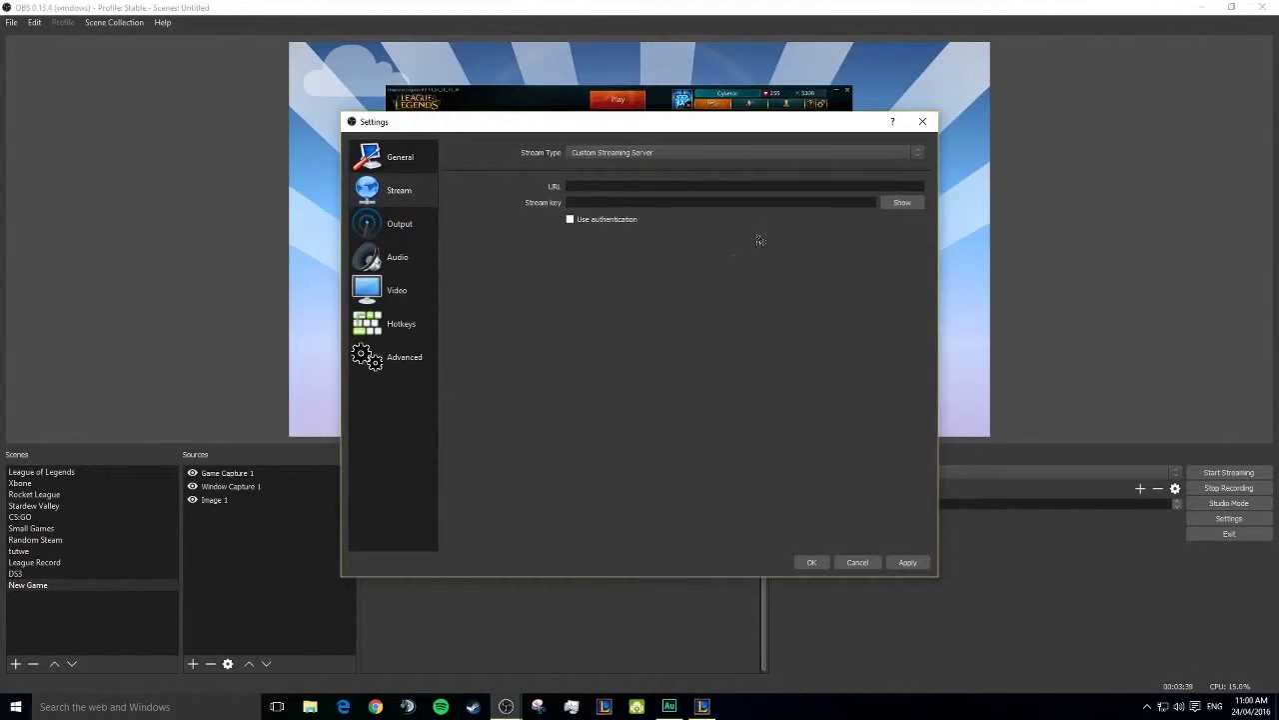
Step: Review the streaming output settings, checking the video bitrate and the available audio bitrates
click(416, 228)
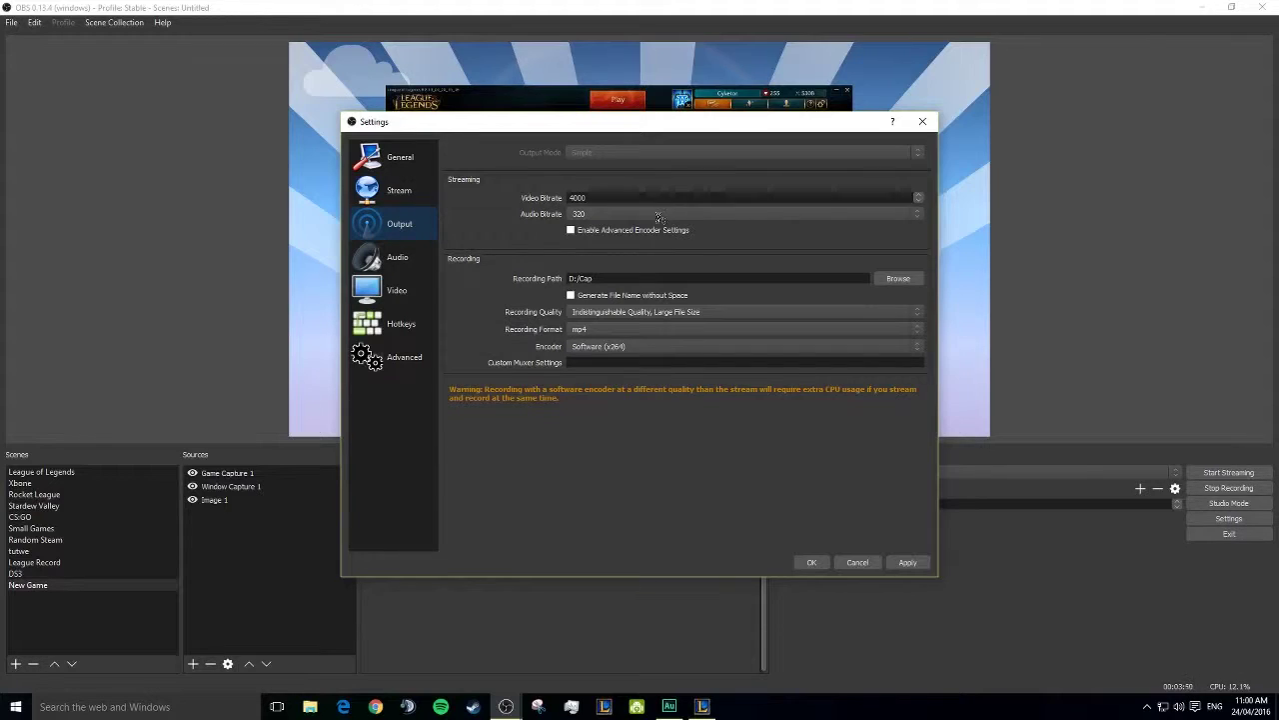
click(650, 194)
click(632, 214)
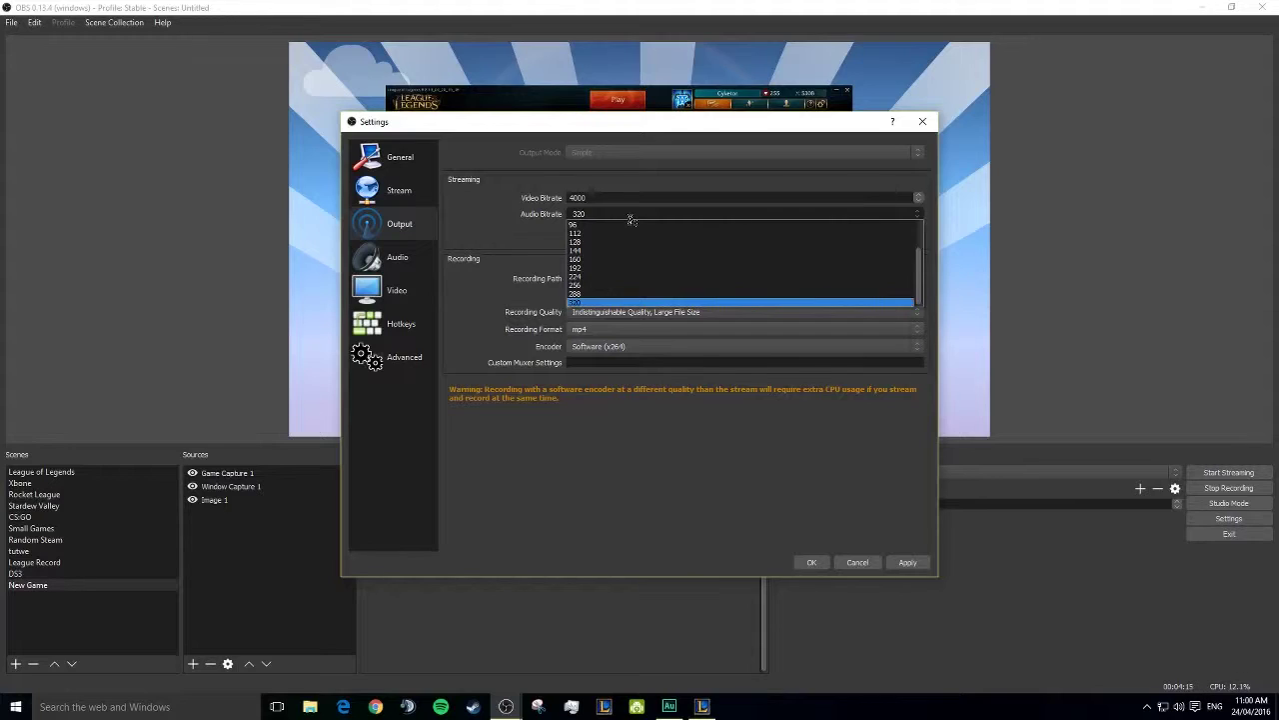
click(631, 219)
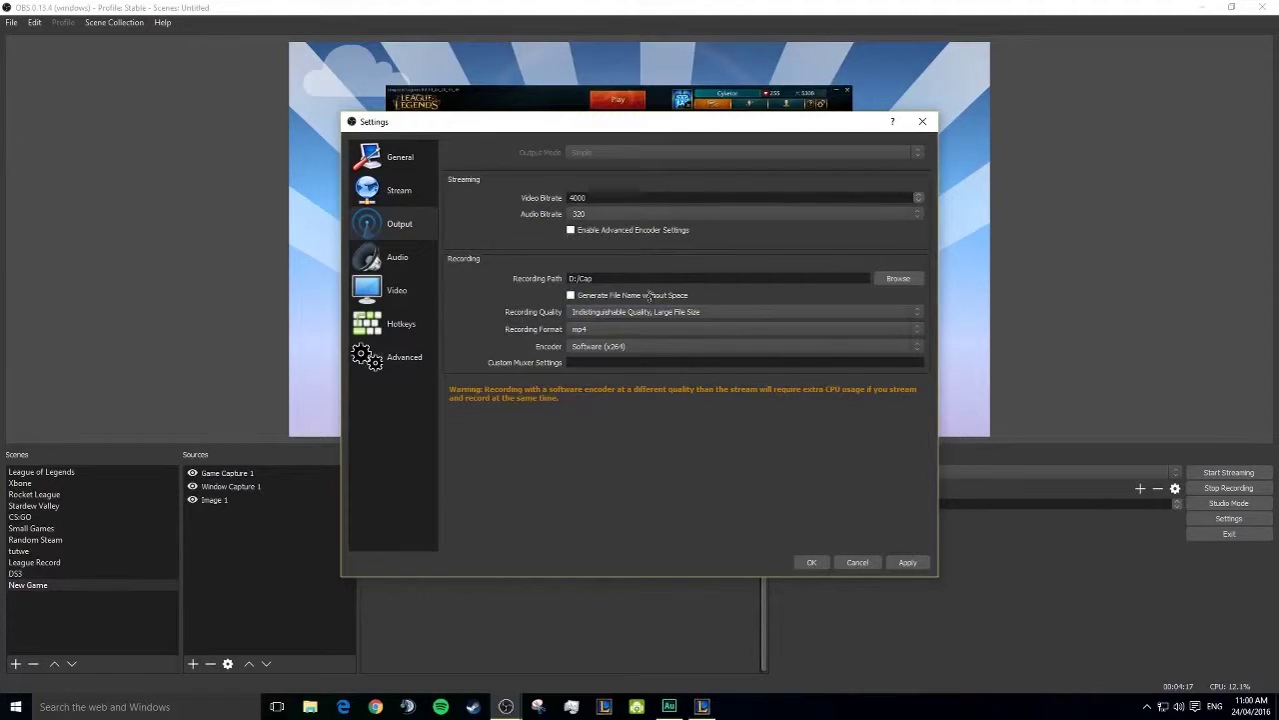
Step: Check the recording quality, encoder and recording format choices in the output settings
click(639, 312)
click(637, 312)
click(630, 348)
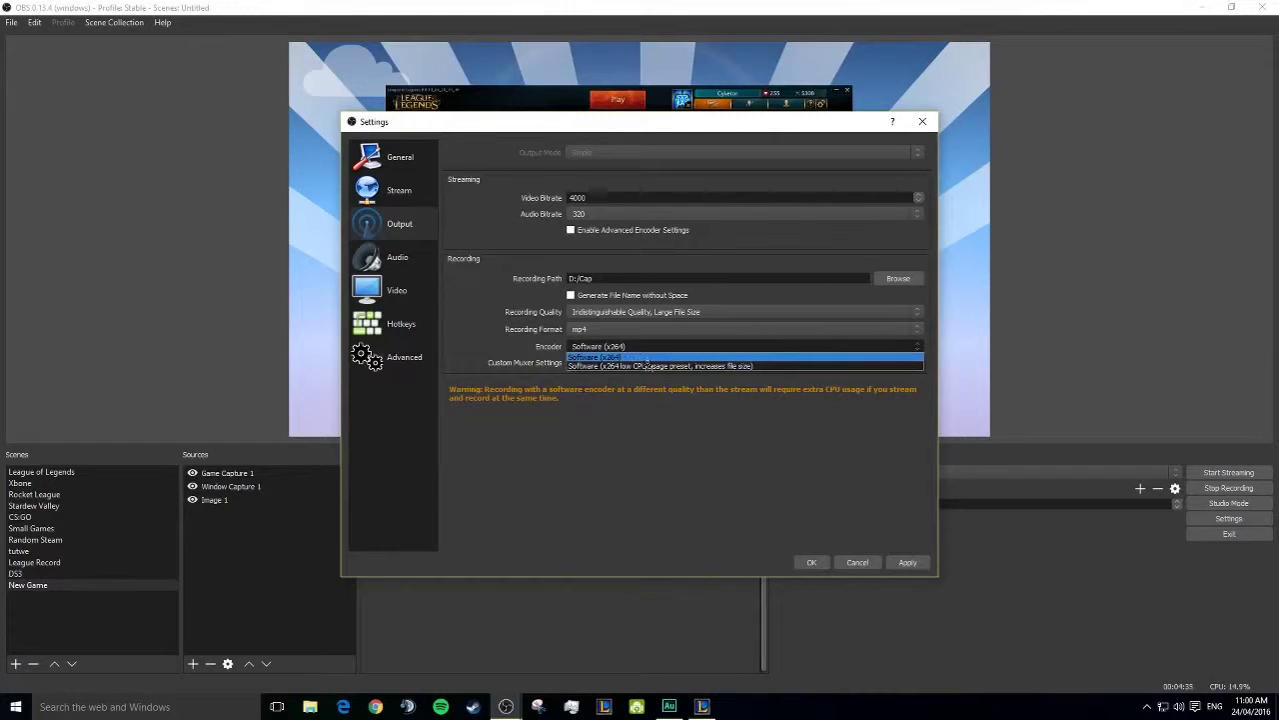
click(659, 345)
click(660, 333)
click(662, 333)
click(662, 334)
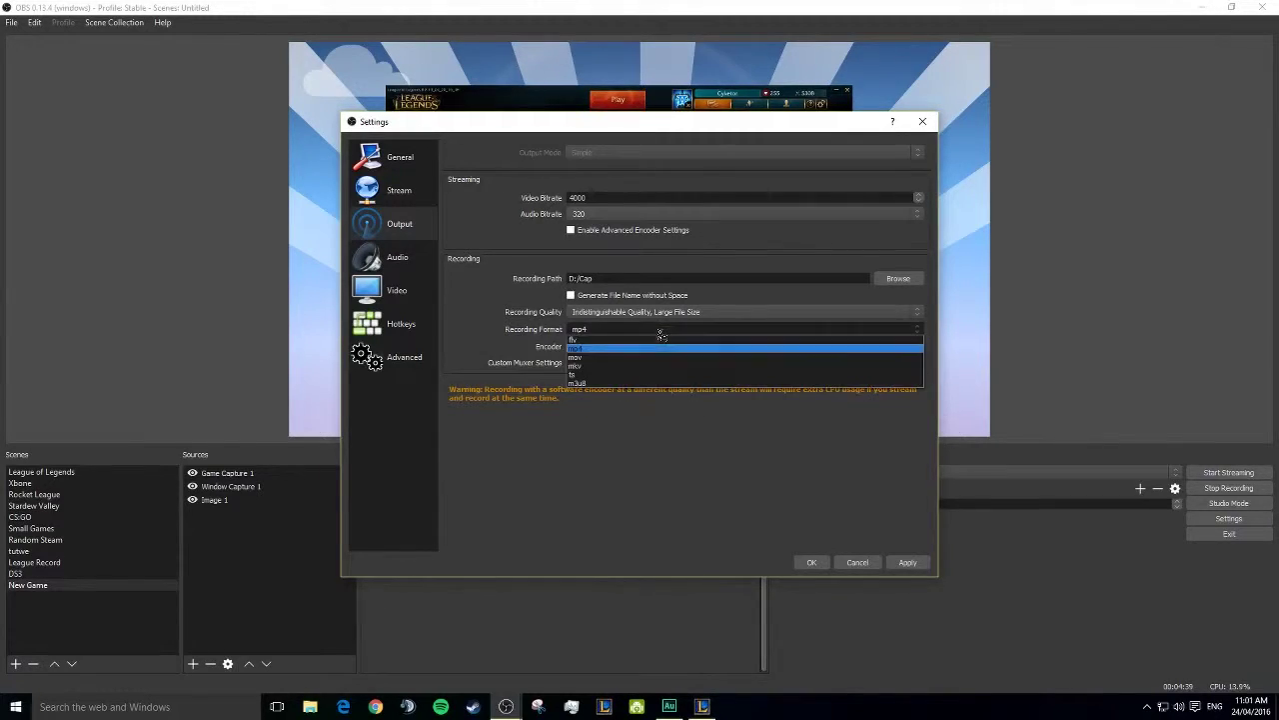
click(643, 345)
click(644, 331)
click(645, 341)
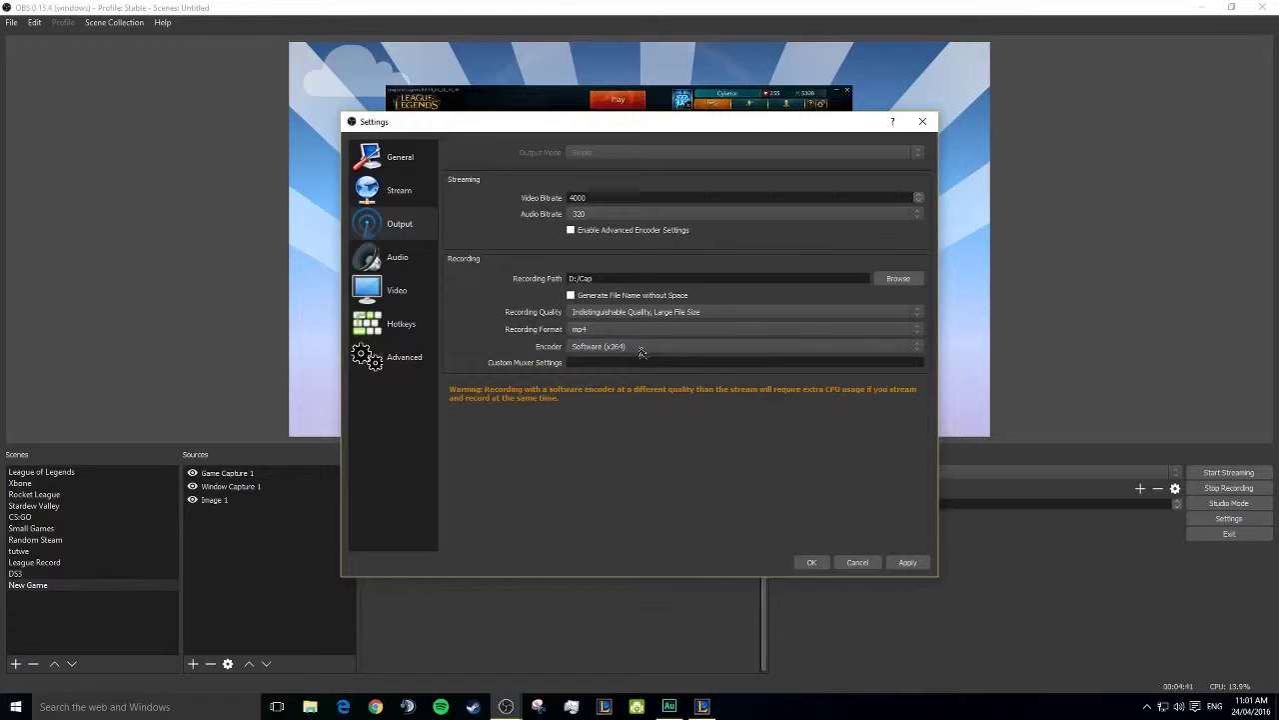
Step: Examine the audio settings, checking the microphone and desktop audio device choices, sample rates and channel options
click(418, 259)
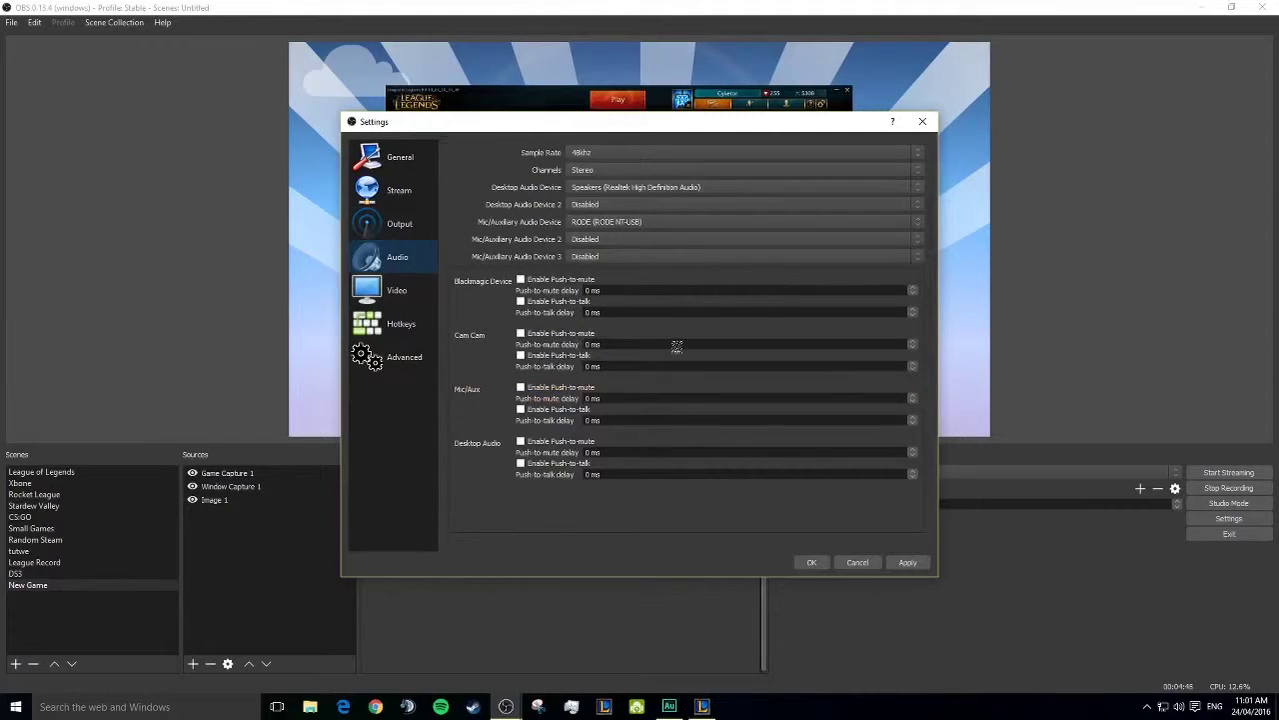
click(618, 224)
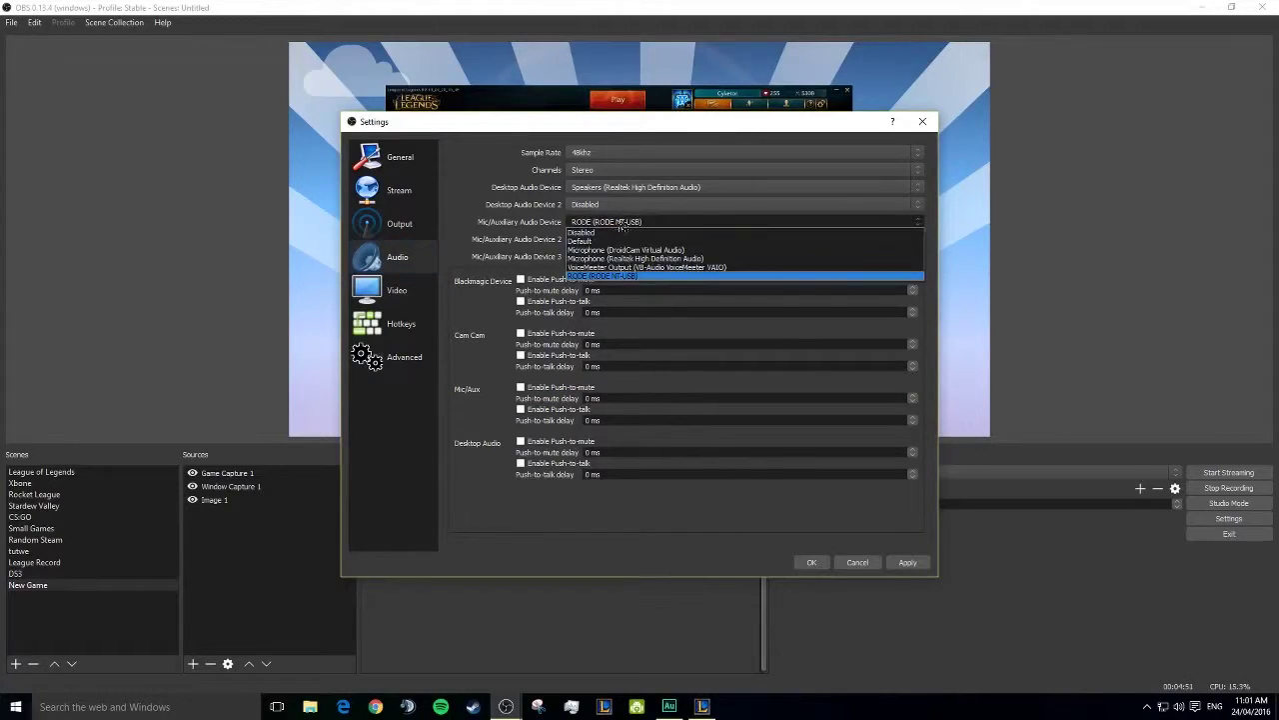
click(625, 224)
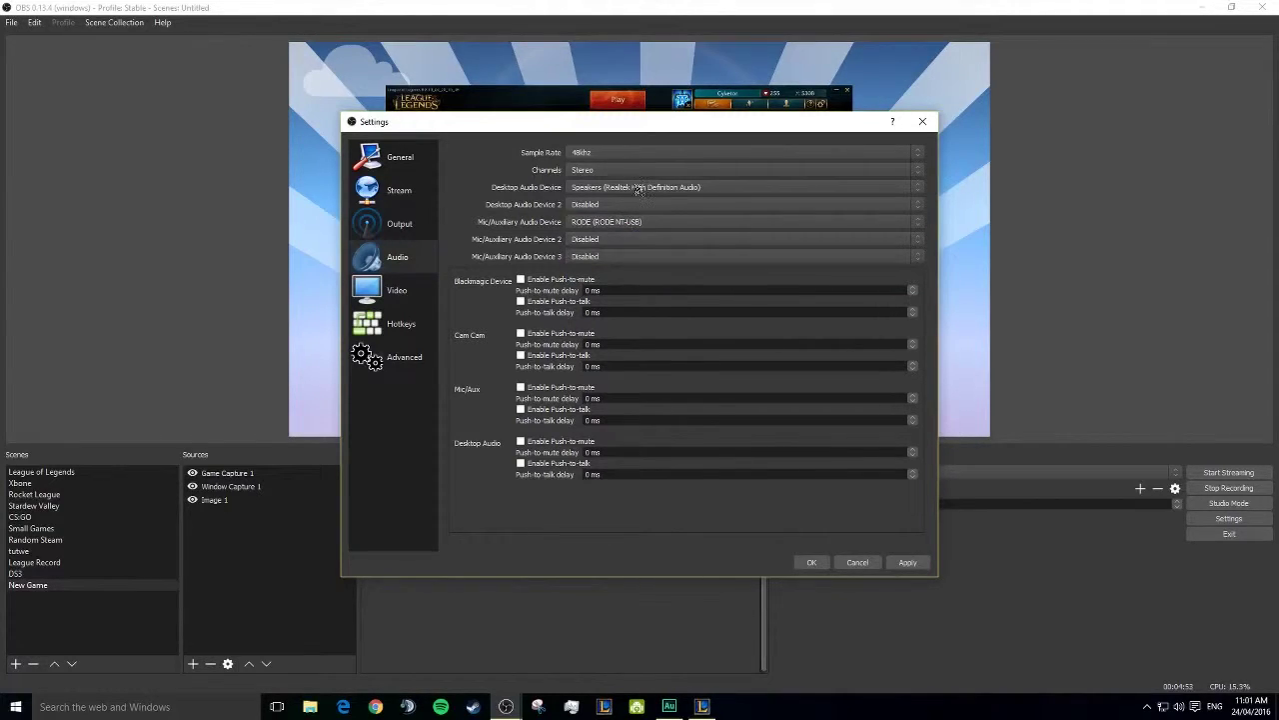
click(639, 189)
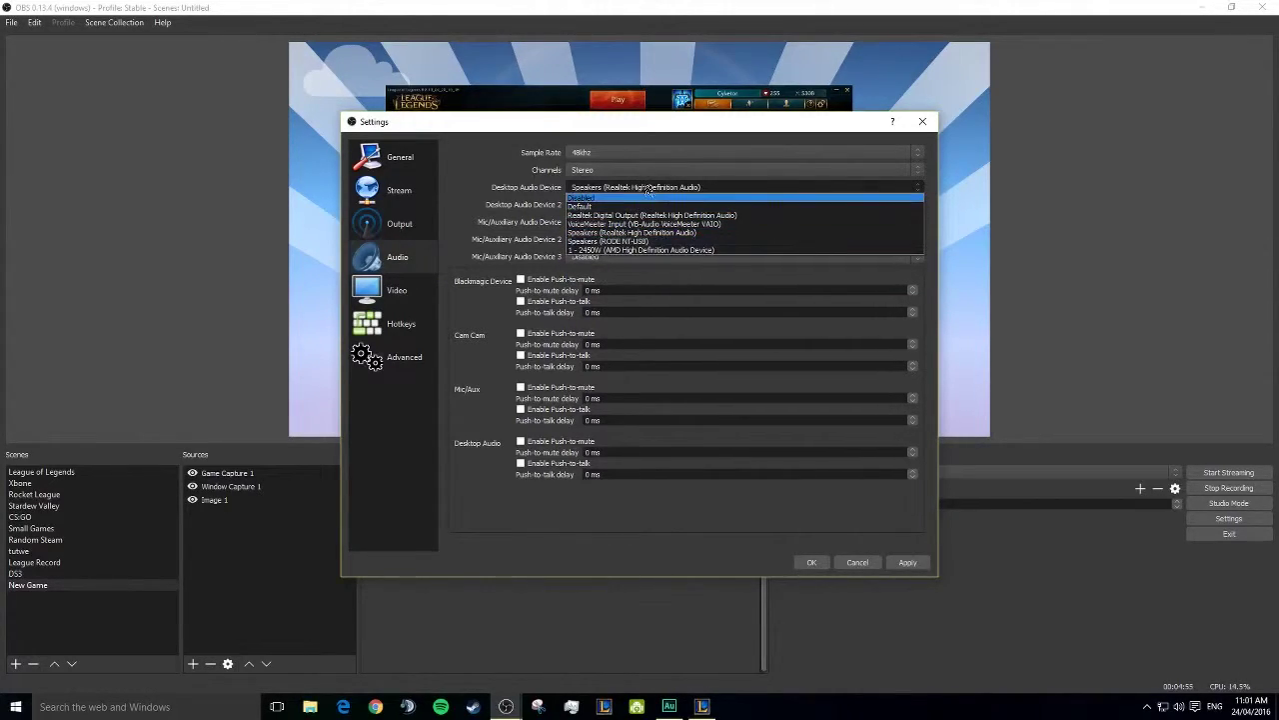
click(648, 189)
click(632, 153)
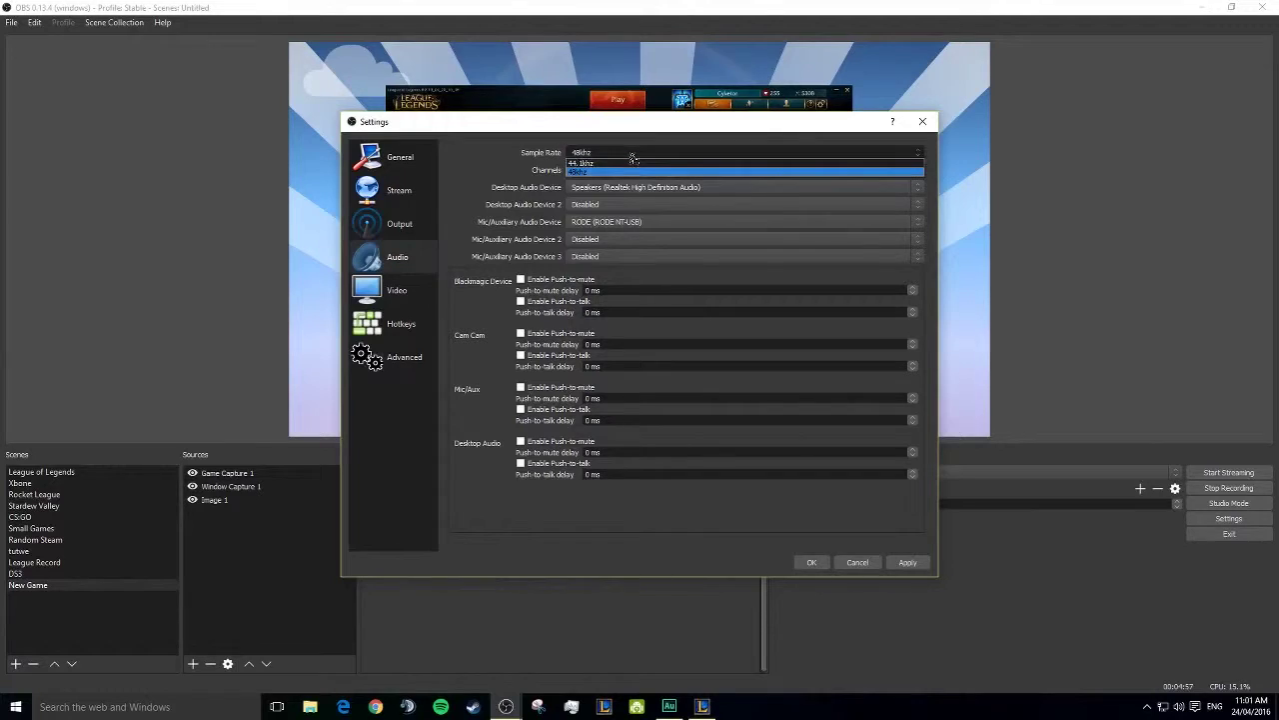
click(632, 156)
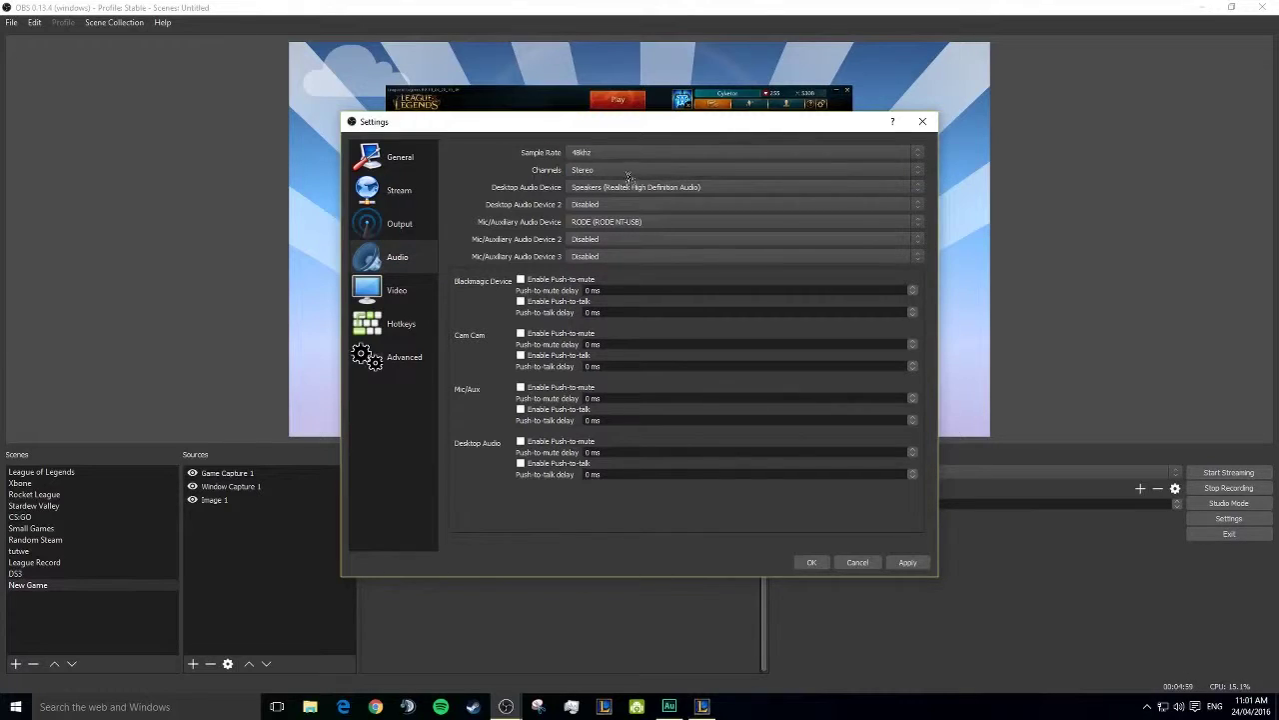
click(630, 172)
click(630, 173)
Step: Review the video settings and look through the whole hotkey list, returning to the streaming and recording hotkeys
click(397, 290)
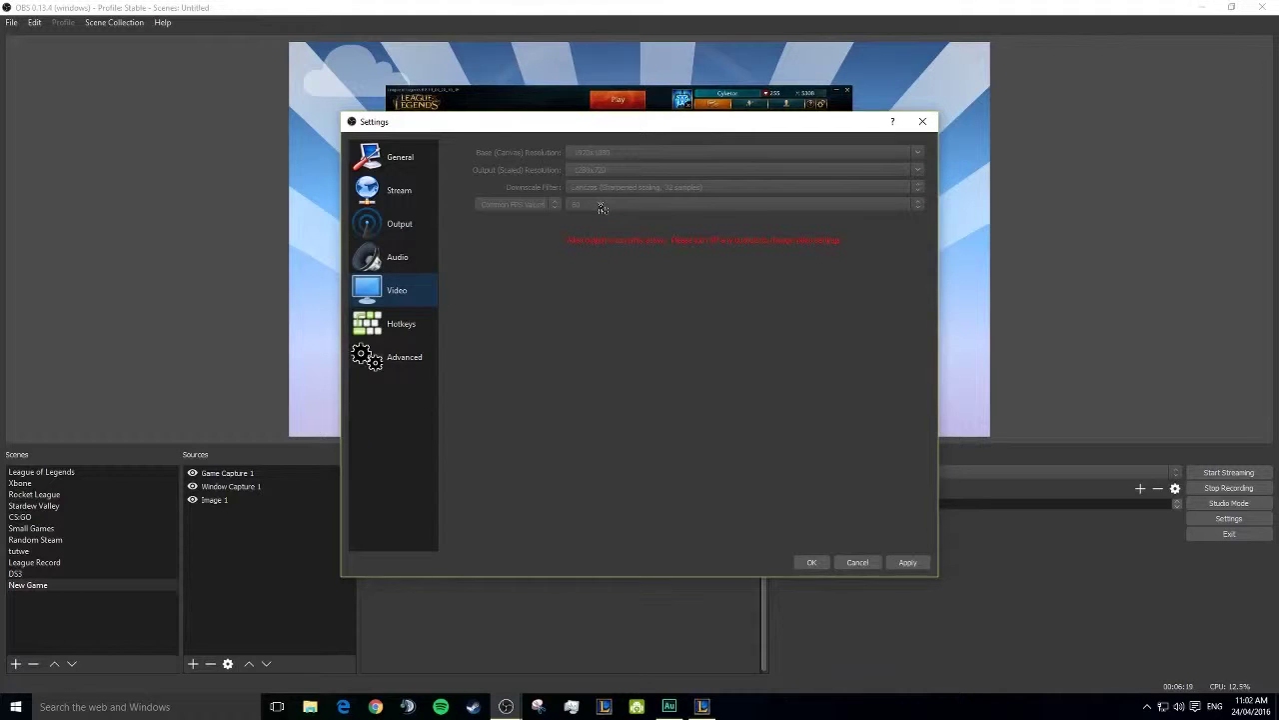
click(407, 327)
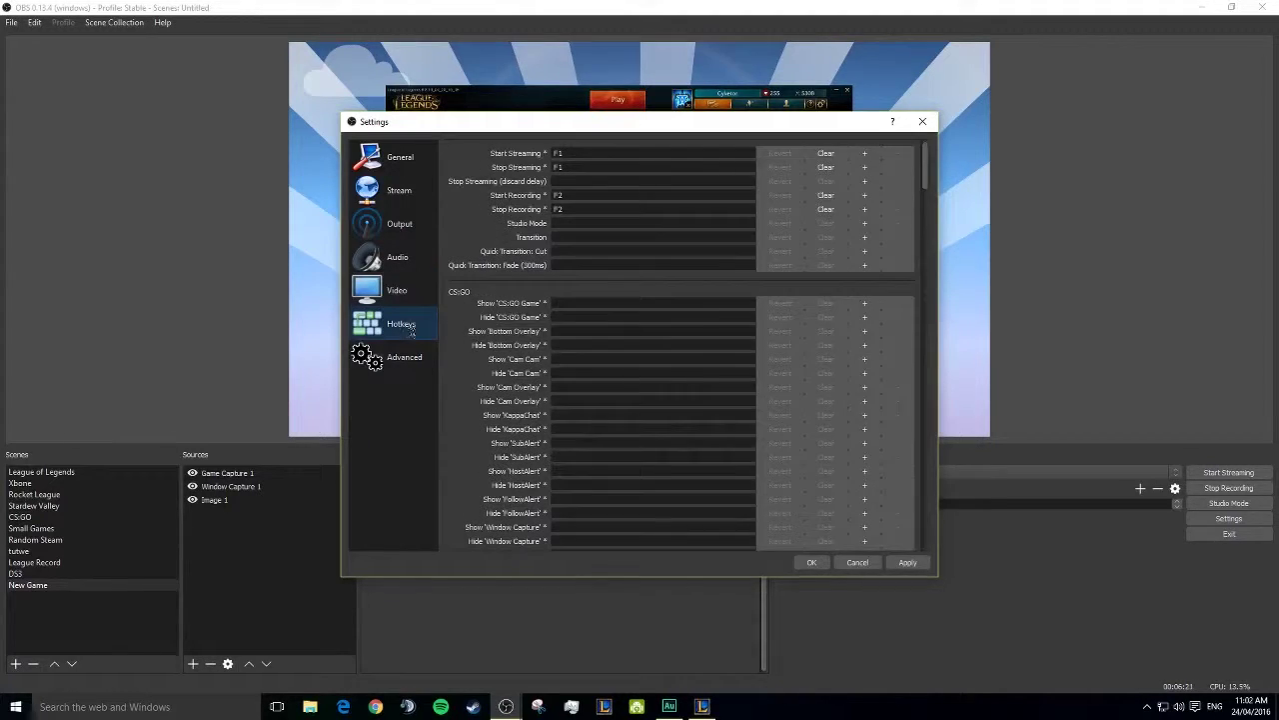
scroll(599, 320, down, 10)
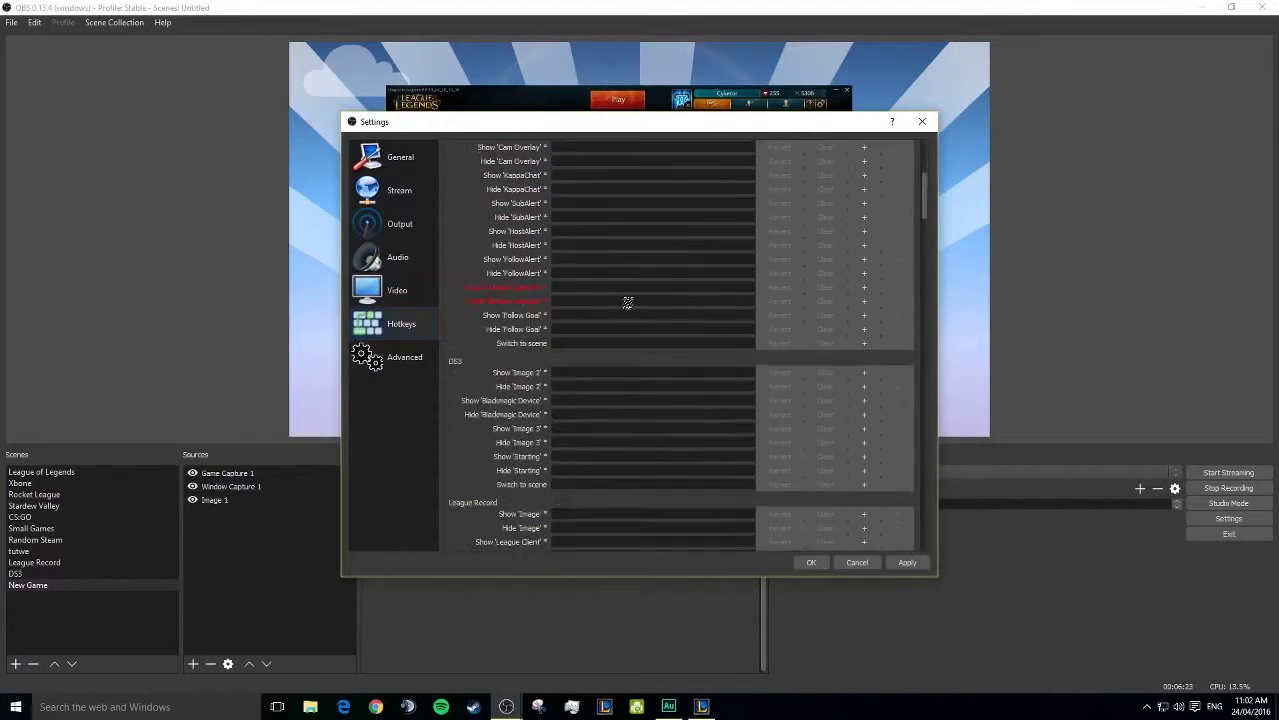
scroll(627, 302, down, 10)
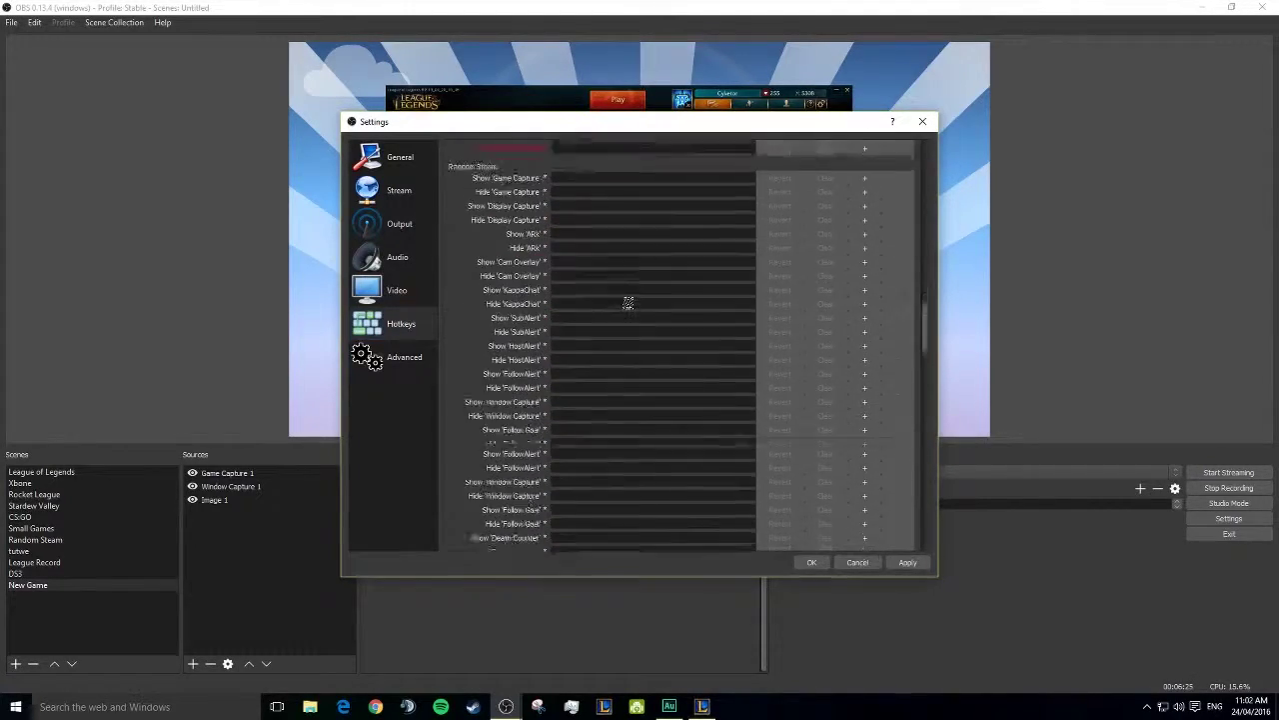
scroll(630, 302, down, 3)
drag(925, 408, 923, 521)
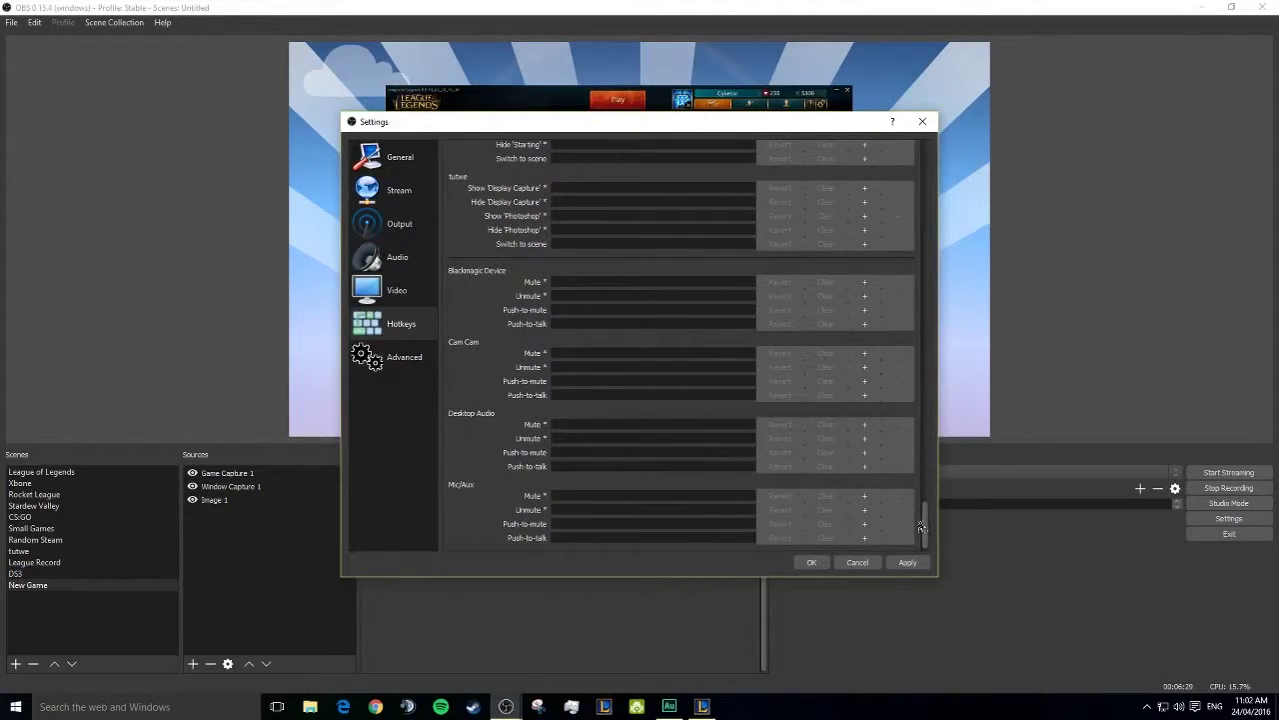
drag(921, 527, 924, 150)
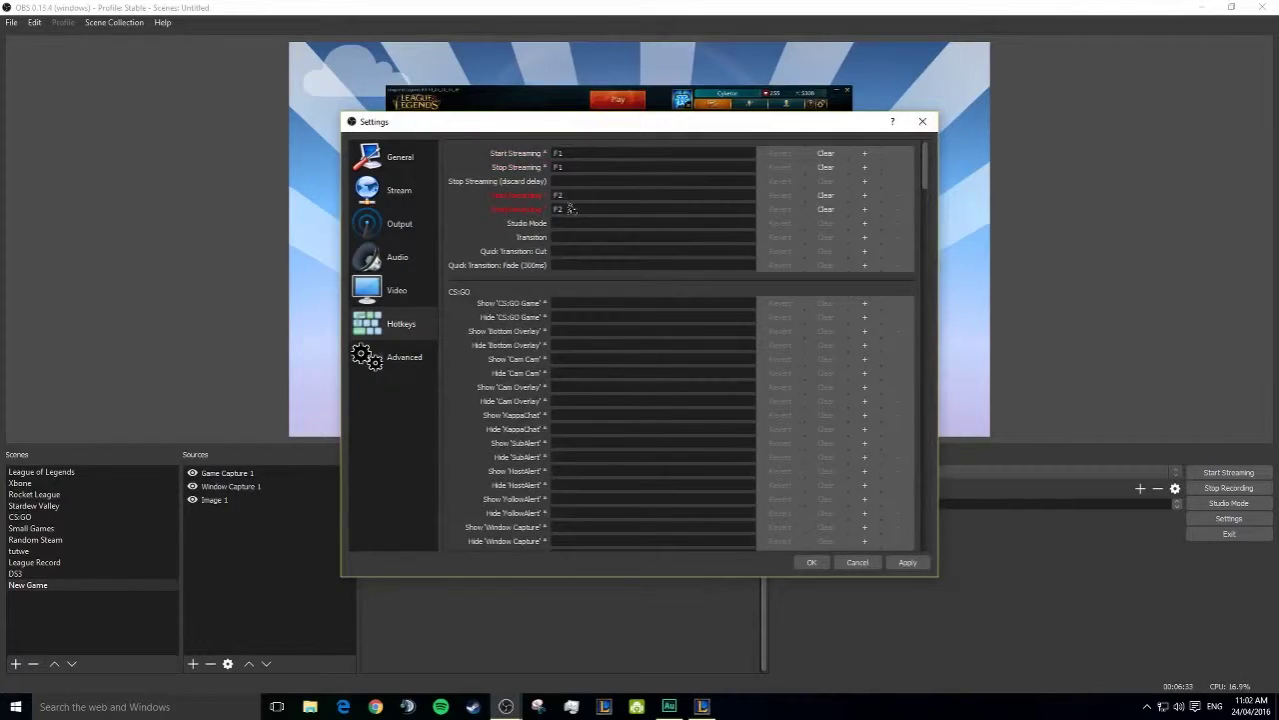
Step: Check the advanced stream delay and automatic reconnect settings, and close the settings without saving
click(404, 357)
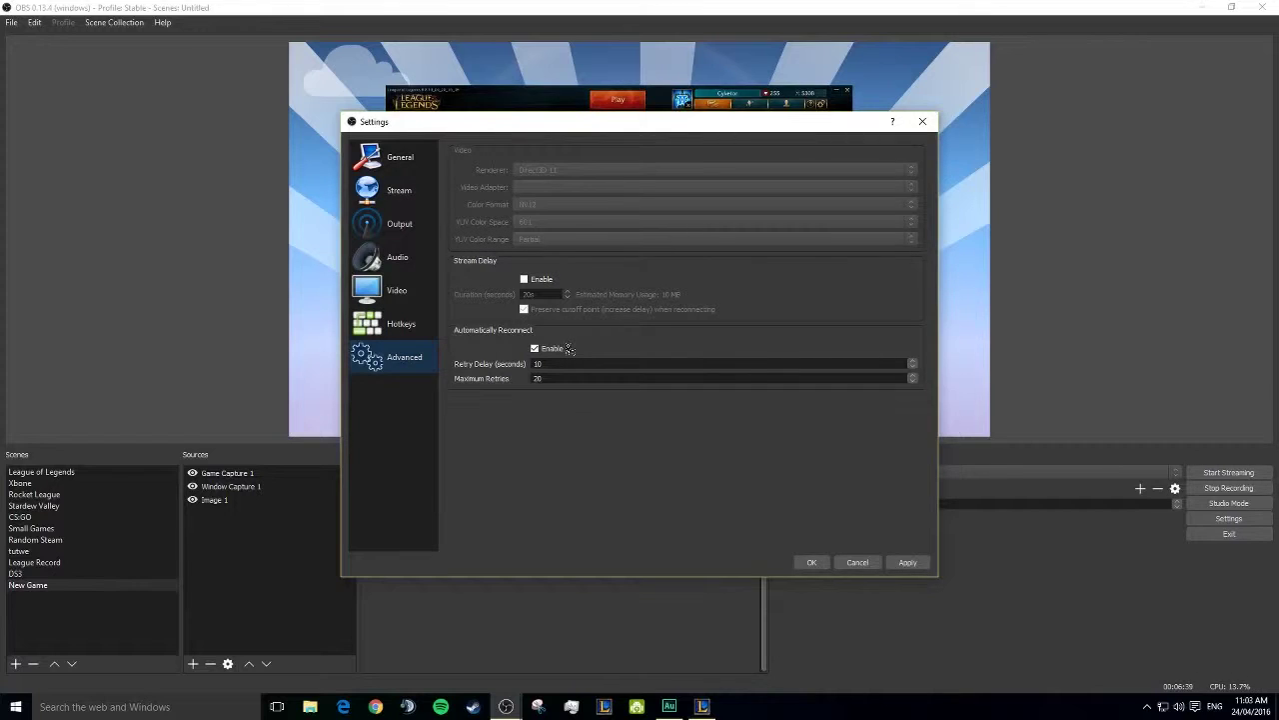
click(850, 563)
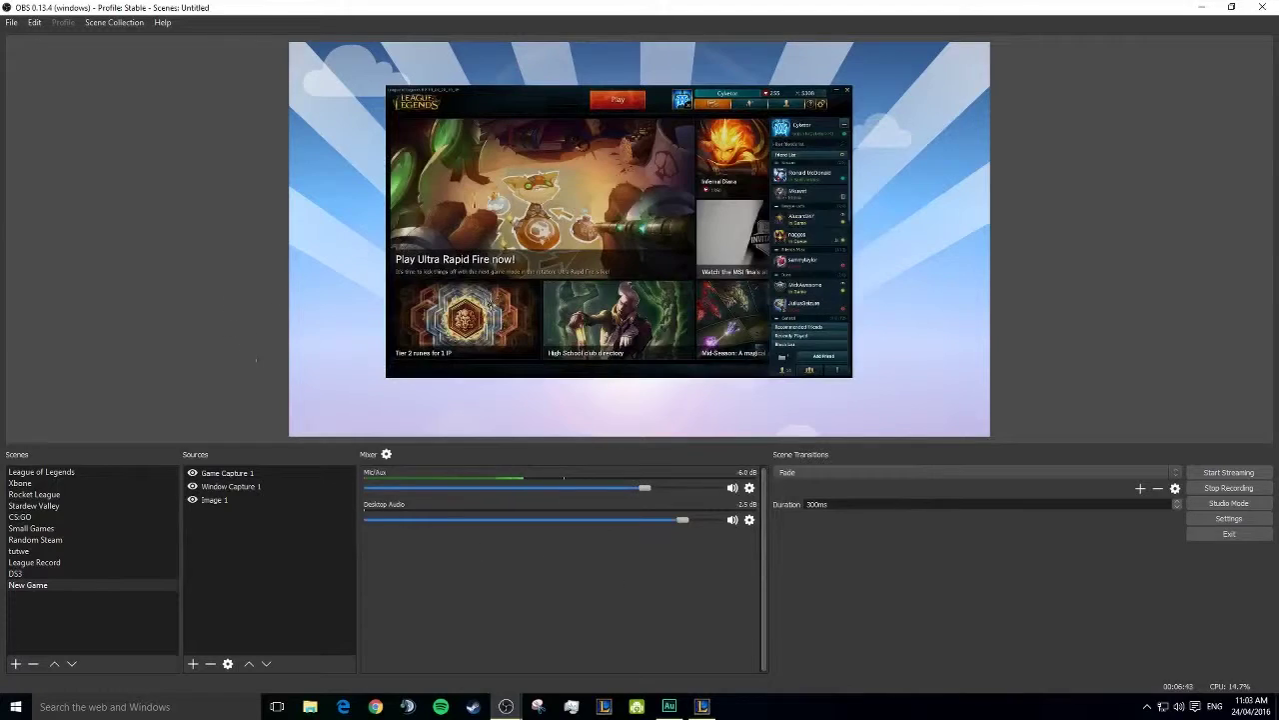